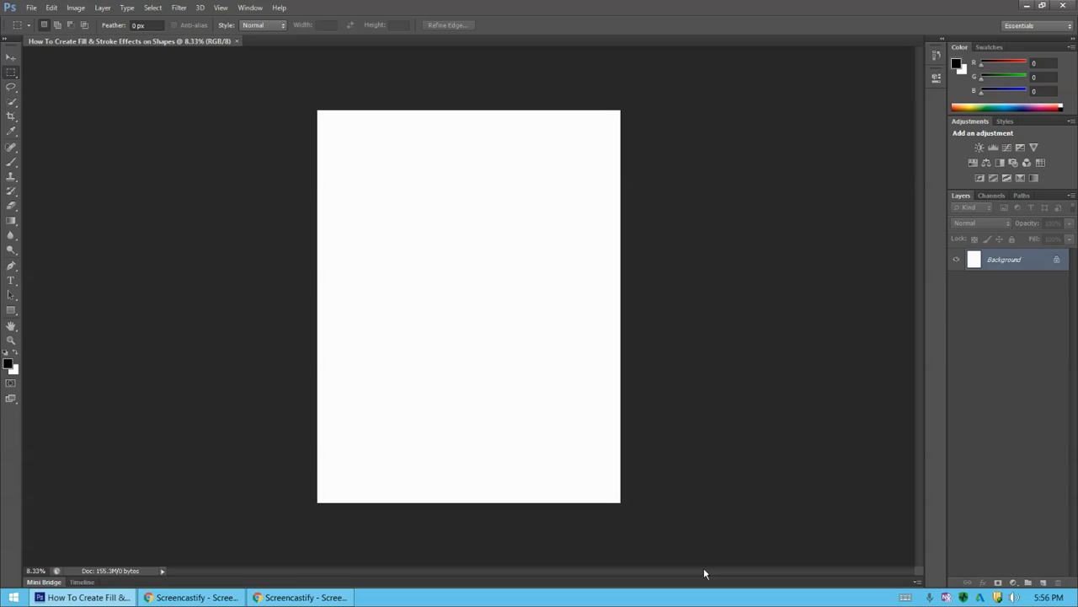
Activate the Rectangle shape tool with the upper part of the page in view at 12.5% zoom.
{"action": "key", "text": "ctrl+plus"}
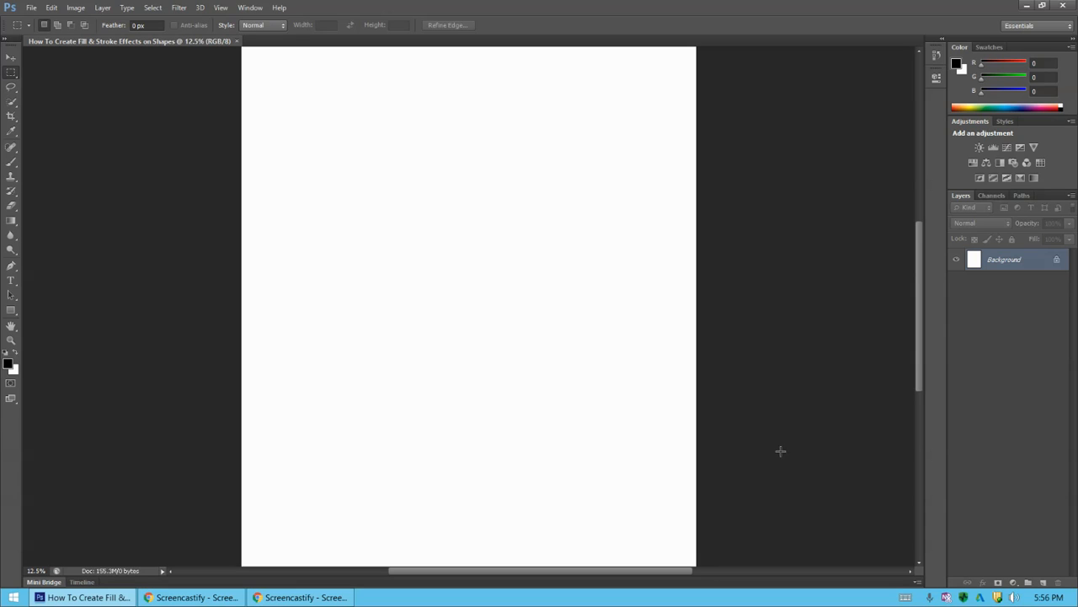
{"action": "left_click_drag", "start_coordinate": [921, 314], "coordinate": [921, 294]}
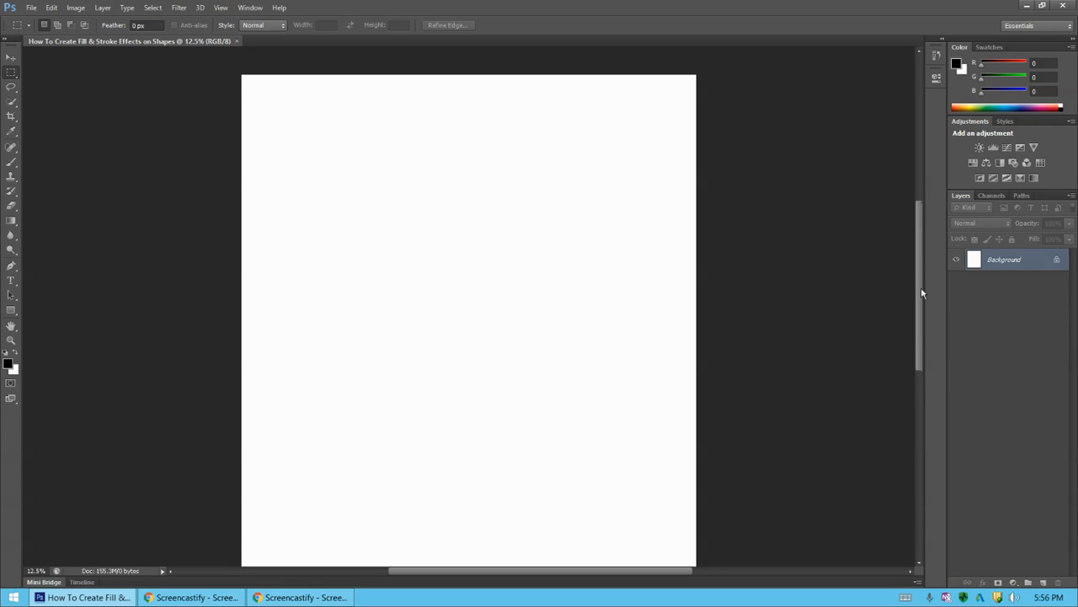
{"action": "left_click", "coordinate": [11, 312]}
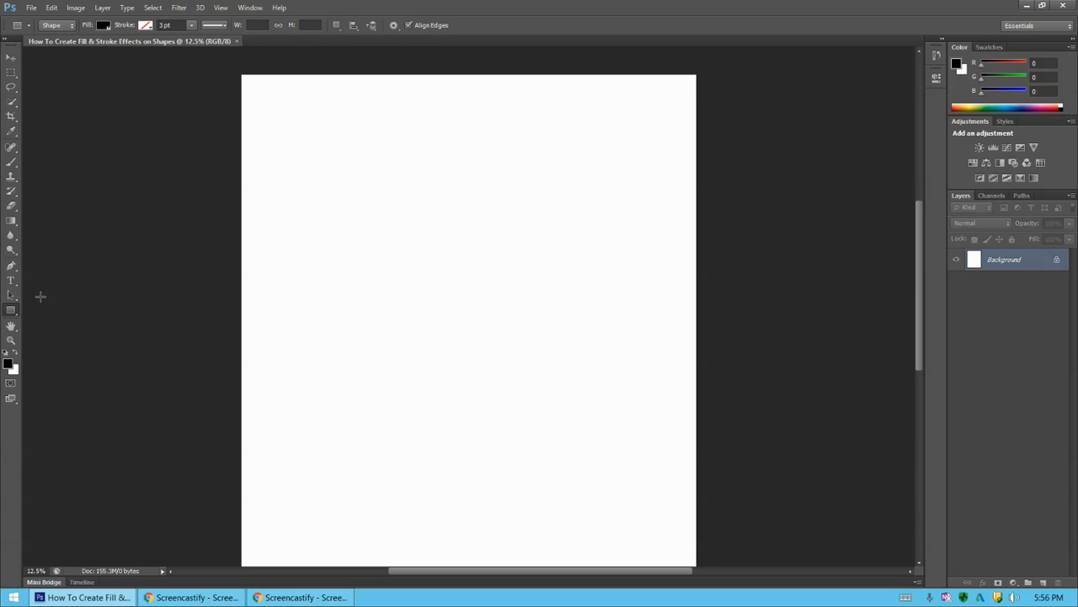
Set the shape fill to the custom light pink f7aefc.
{"action": "left_click", "coordinate": [102, 27]}
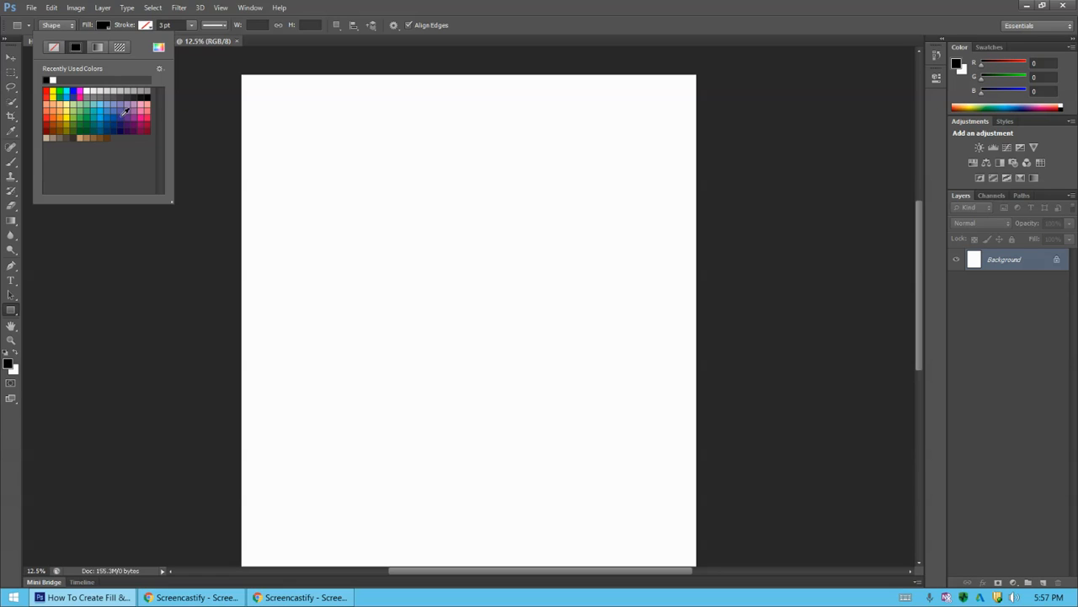
{"action": "left_click", "coordinate": [159, 49]}
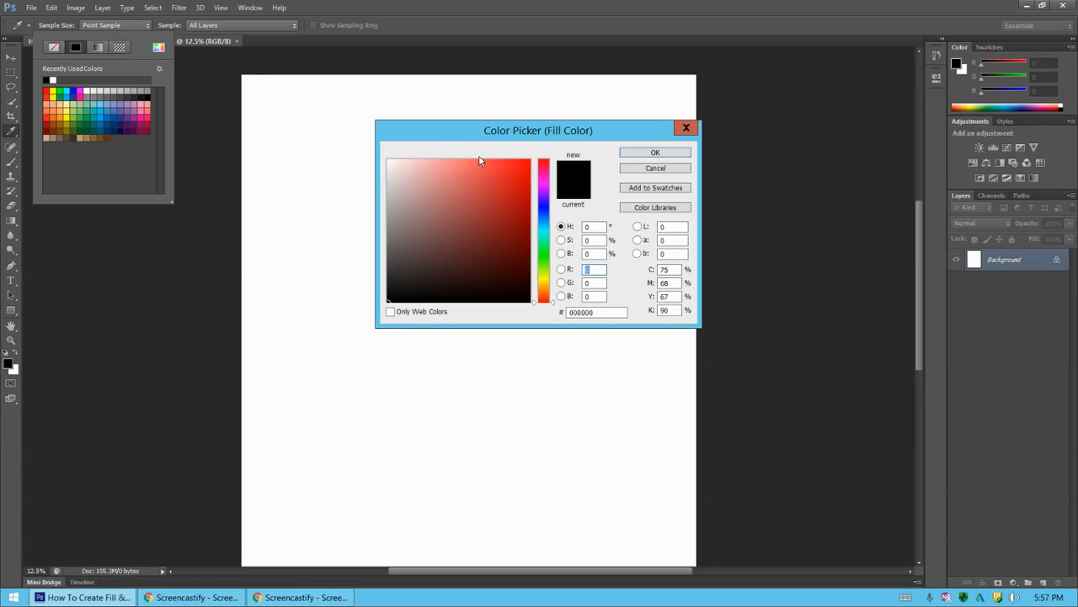
{"action": "left_click", "coordinate": [547, 184]}
{"action": "left_click", "coordinate": [503, 170]}
{"action": "left_click_drag", "start_coordinate": [503, 170], "coordinate": [431, 161]}
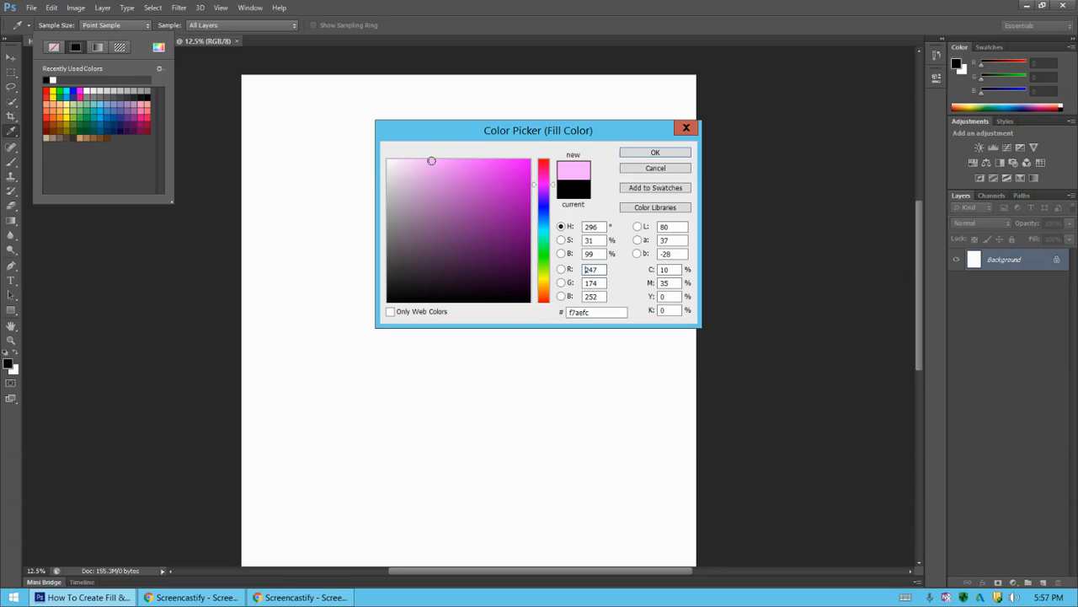
{"action": "left_click", "coordinate": [656, 151]}
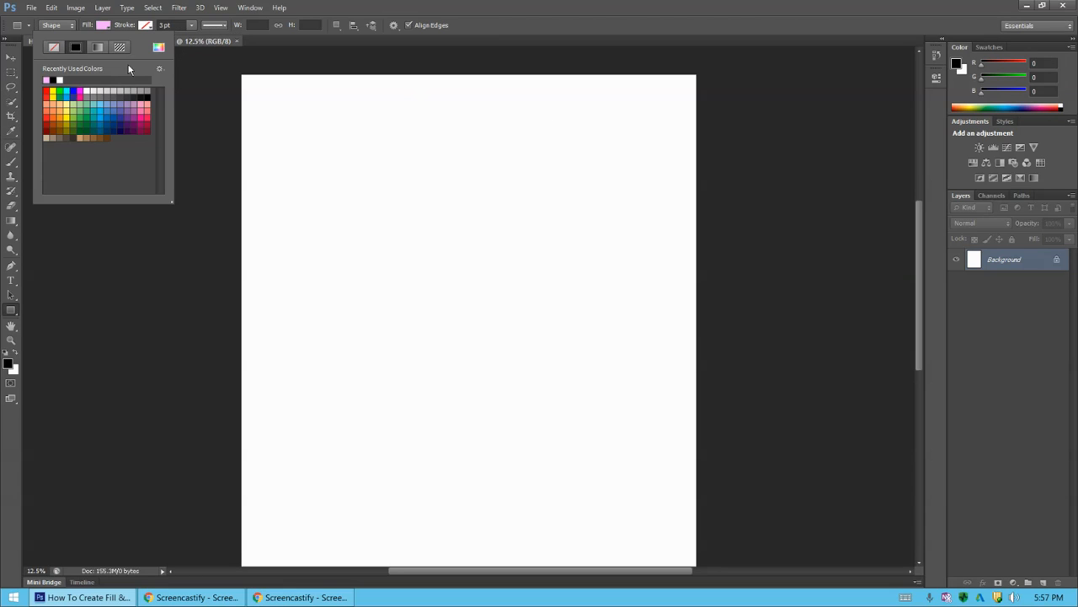
Draw a rectangle with no fill, about 1992 × 1145 px, near the page's upper-left corner.
{"action": "left_click", "coordinate": [53, 79]}
{"action": "left_click", "coordinate": [271, 142]}
{"action": "left_click_drag", "start_coordinate": [268, 135], "coordinate": [408, 216]}
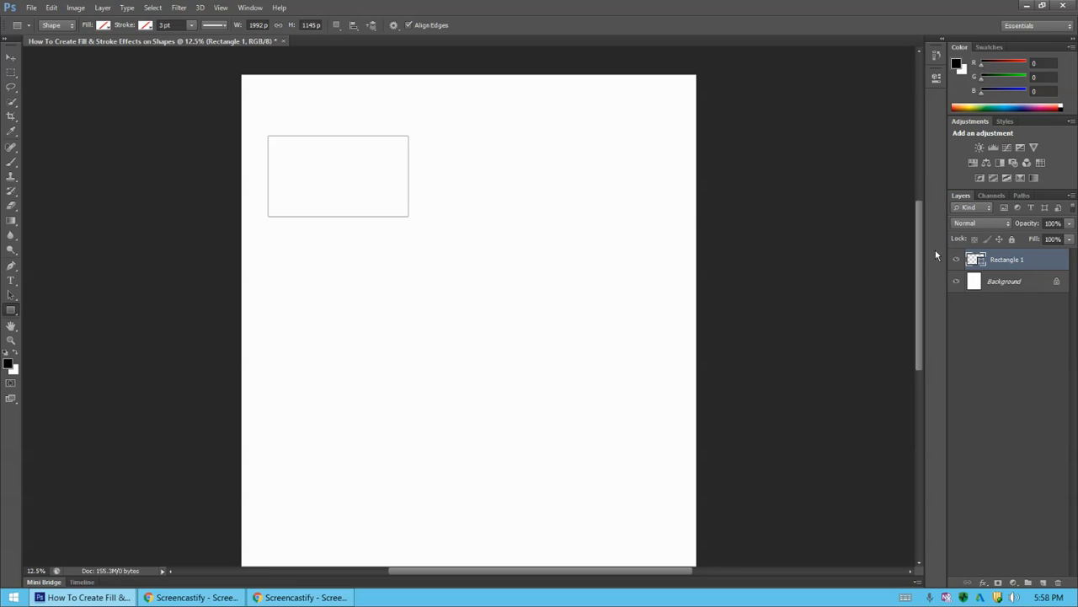
Rename the unfilled rectangle's layer as "No Color Fill".
{"action": "double_click", "coordinate": [1011, 260]}
{"action": "key", "text": "BackSpace"}
{"action": "type", "text": "No Color Fill"}
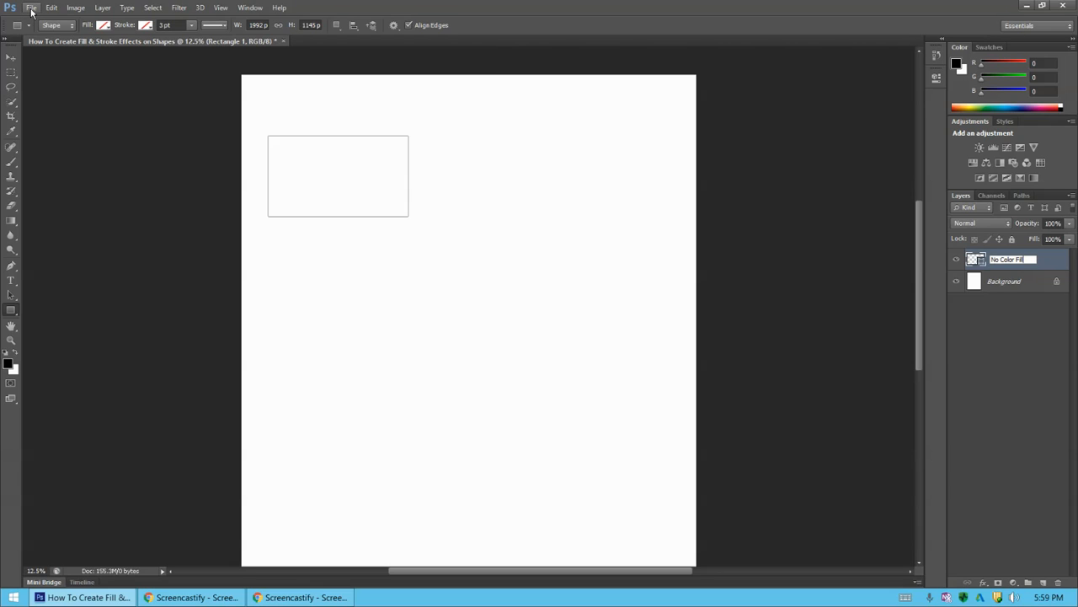
{"action": "key", "text": "Return"}
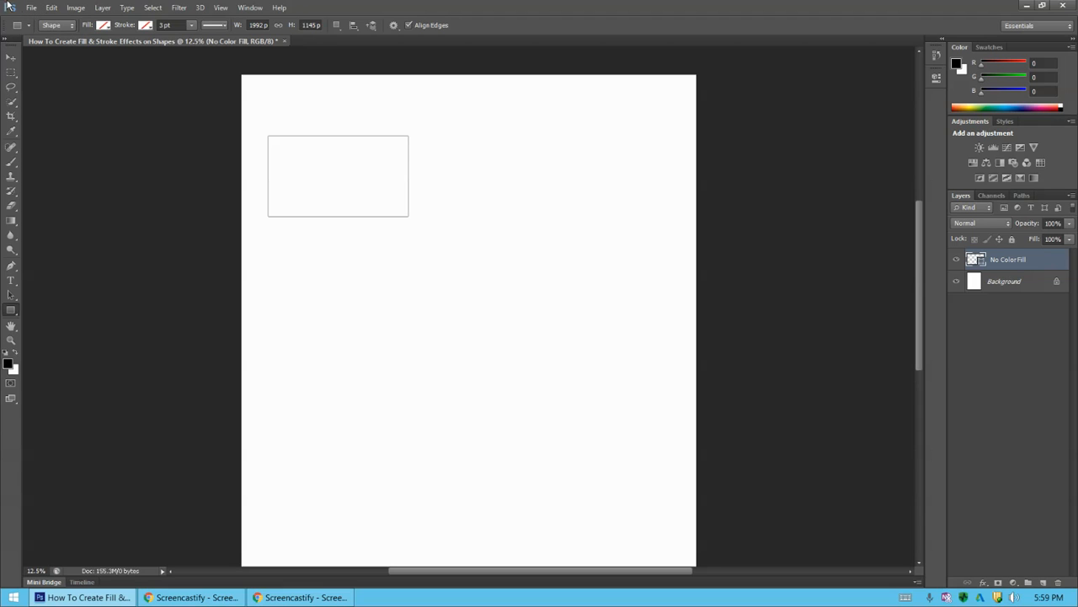
Save the document to the Desktop as "How To Create Fill & Stroke Effects on Shapes.psd" with Maximize Compatibility enabled.
{"action": "left_click", "coordinate": [34, 11]}
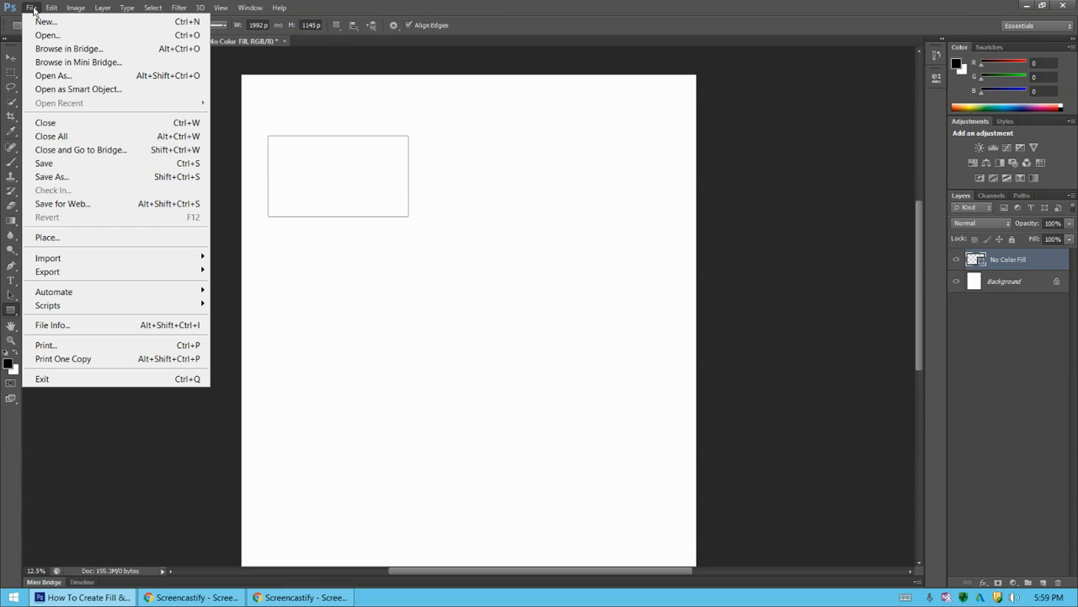
{"action": "left_click", "coordinate": [65, 168]}
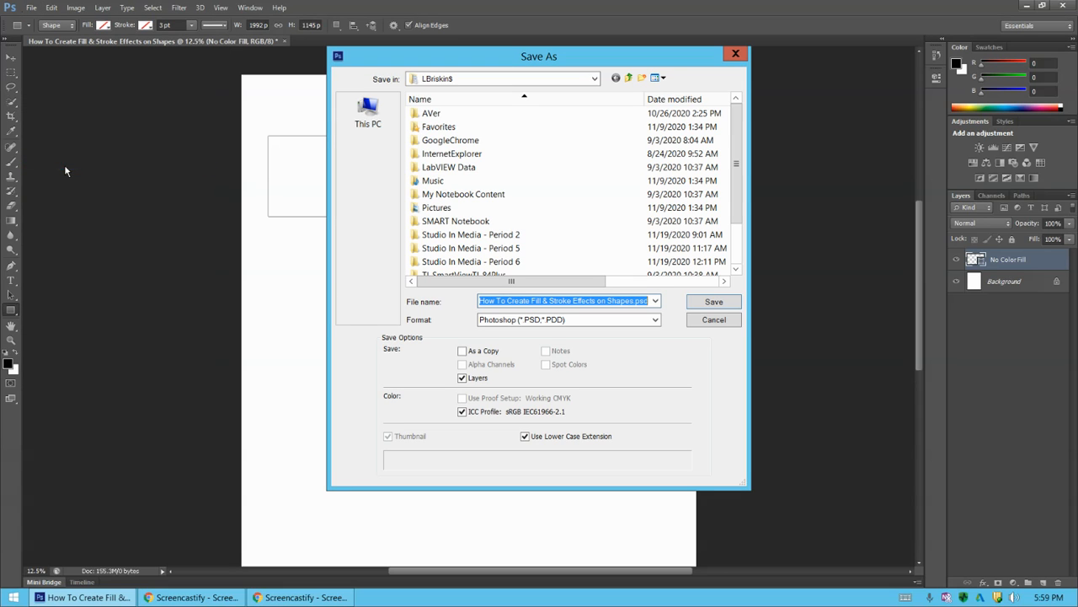
{"action": "left_click", "coordinate": [475, 79]}
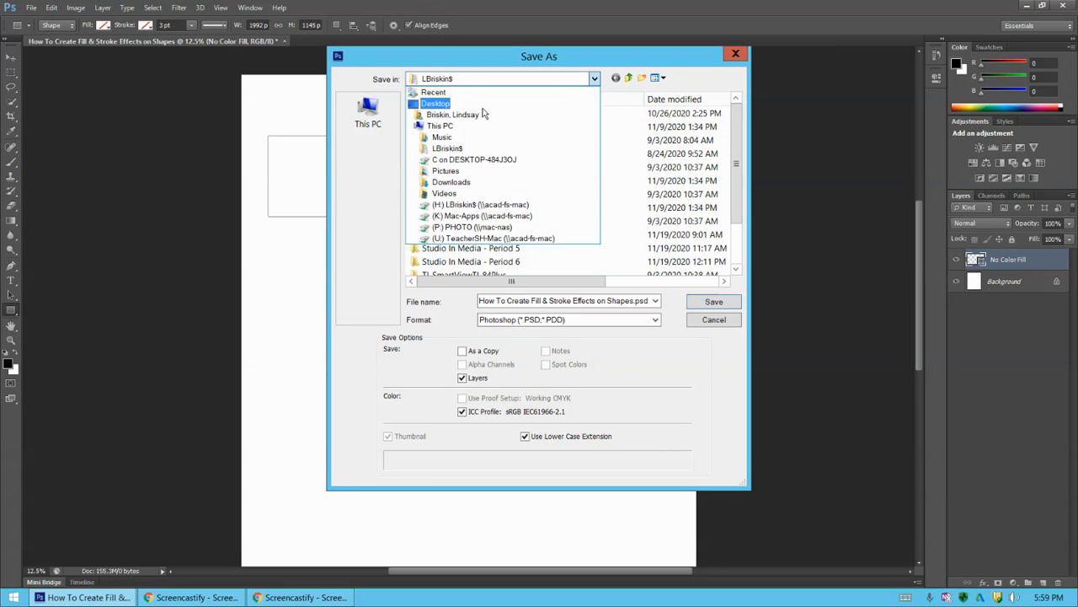
{"action": "left_click", "coordinate": [482, 104]}
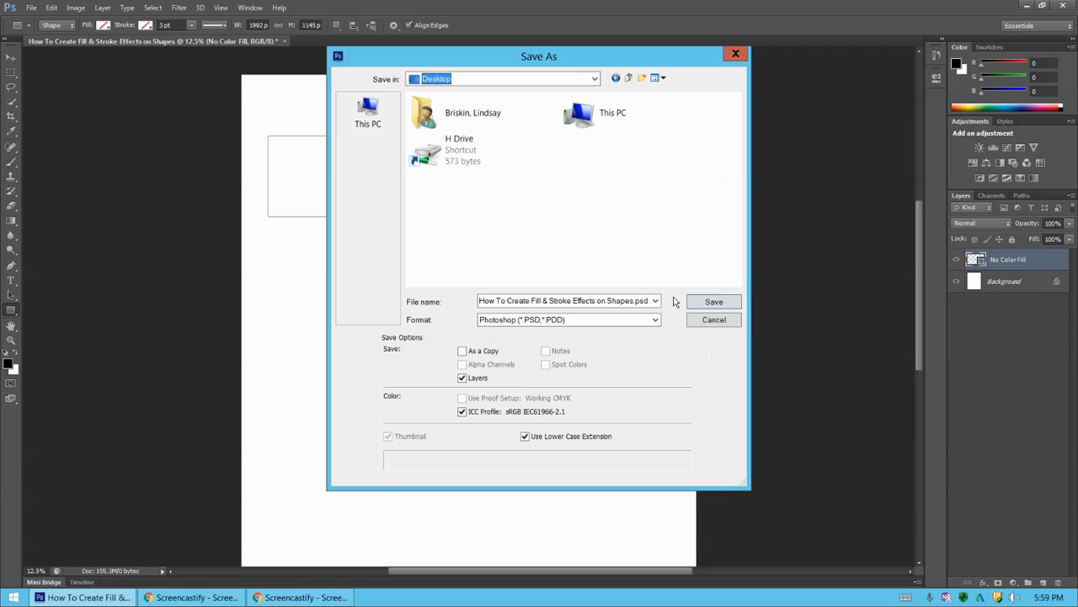
{"action": "key", "text": "ctrl+s"}
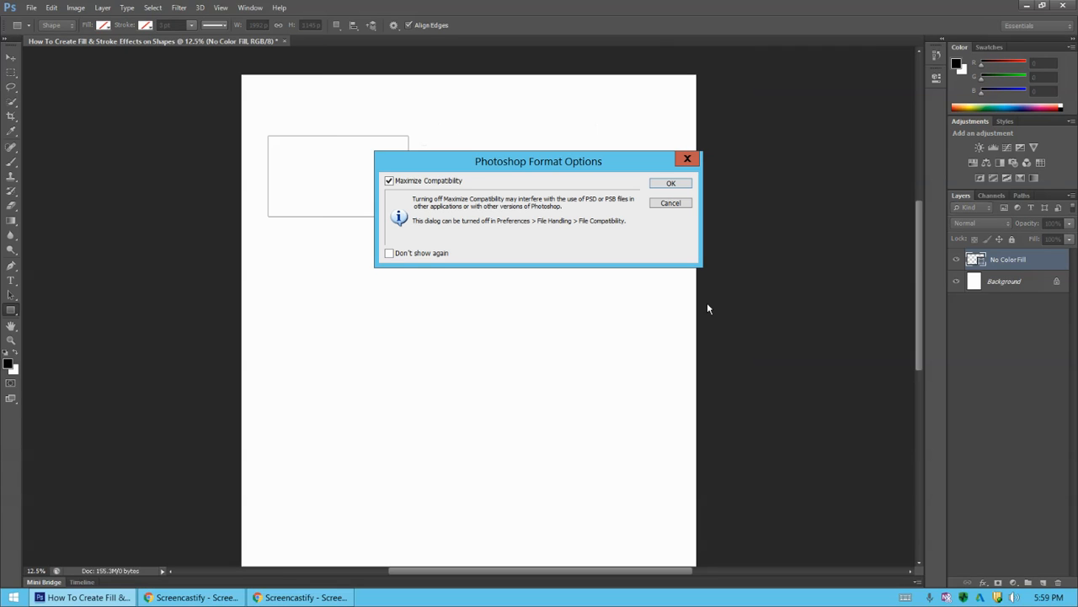
{"action": "left_click", "coordinate": [672, 183]}
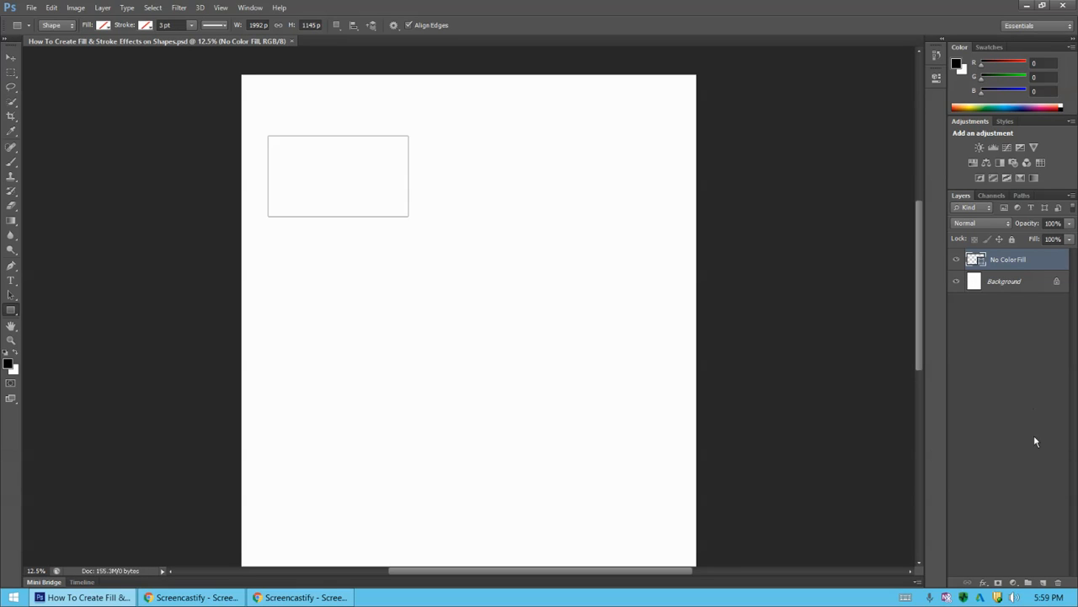
Add a new empty layer above the No Color Fill layer and open the shape fill options.
{"action": "left_click", "coordinate": [1043, 582]}
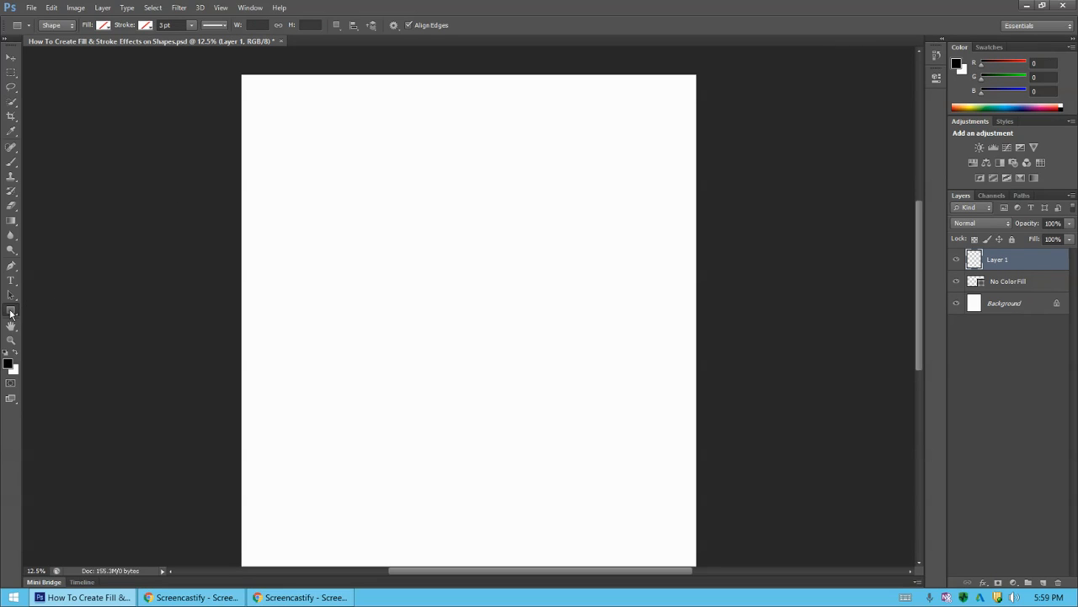
{"action": "left_click", "coordinate": [103, 26]}
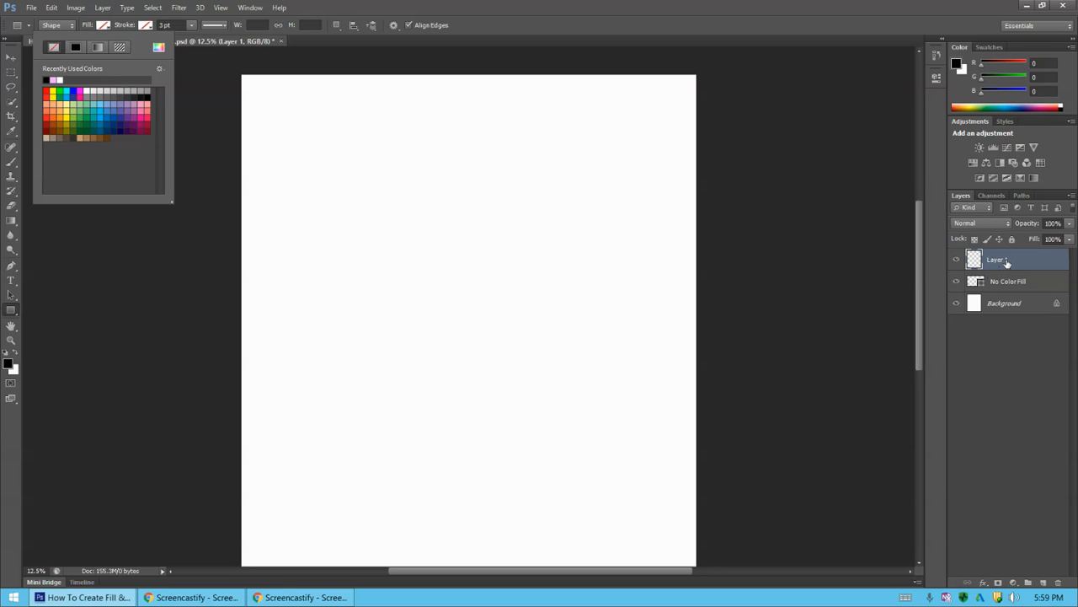
{"action": "left_click", "coordinate": [1015, 285]}
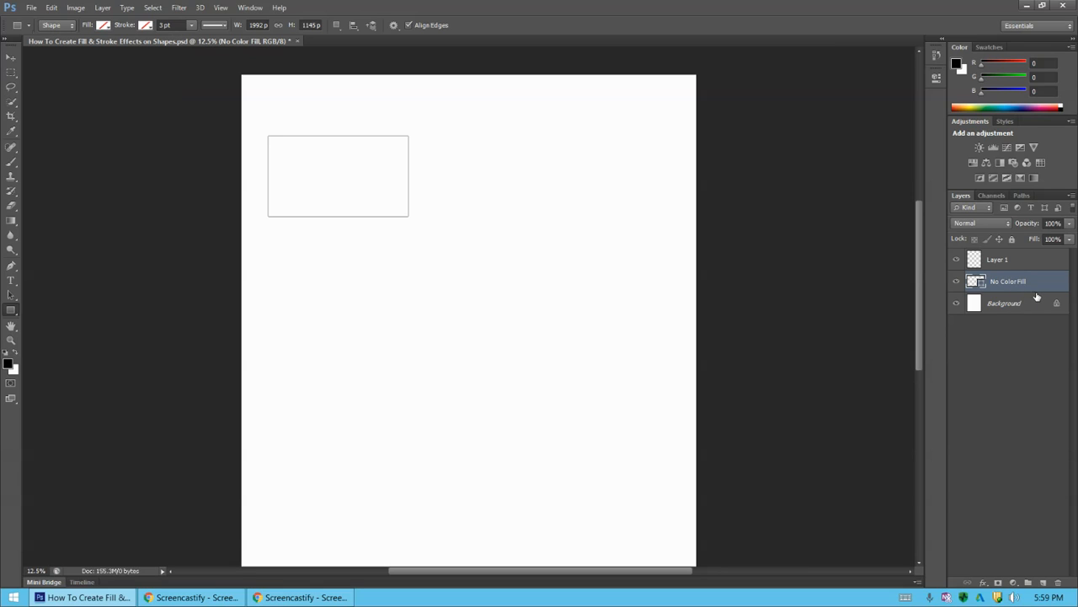
{"action": "double_click", "coordinate": [1017, 285]}
{"action": "left_click", "coordinate": [1017, 285]}
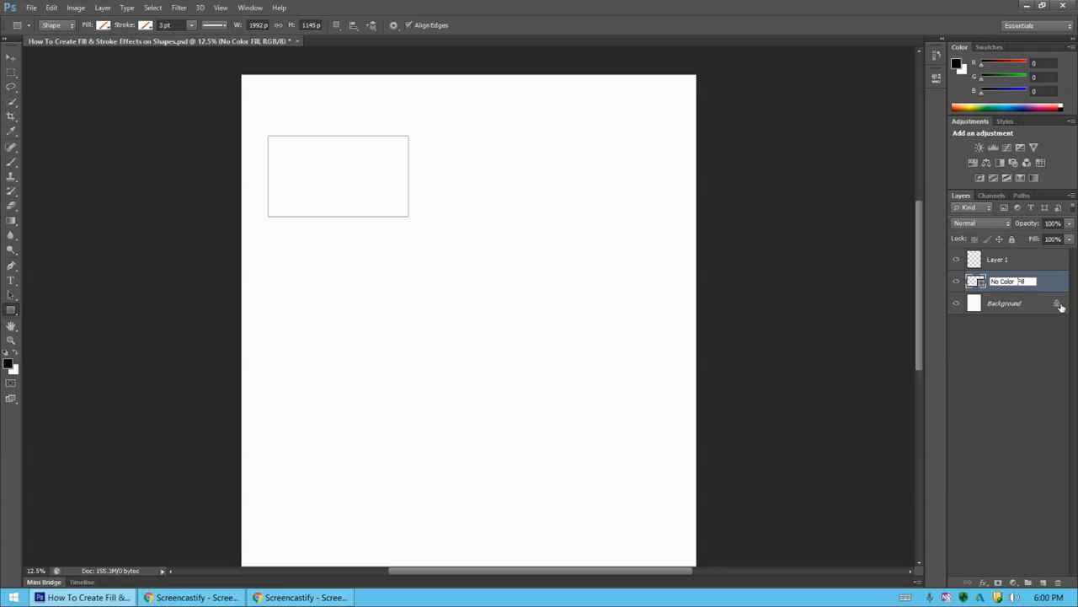
{"action": "left_click", "coordinate": [977, 267]}
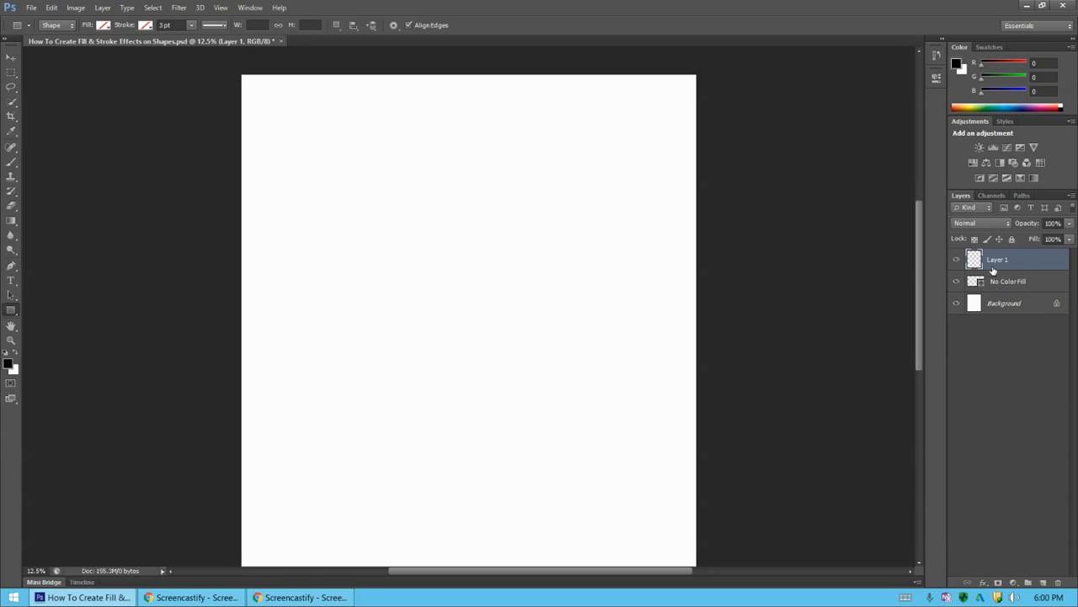
Draw a rectangle about 2320 × 1385 px in the page's upper-left area with the solid purple fill c56ff6.
{"action": "left_click", "coordinate": [103, 29]}
{"action": "left_click", "coordinate": [112, 31]}
{"action": "left_click", "coordinate": [102, 27]}
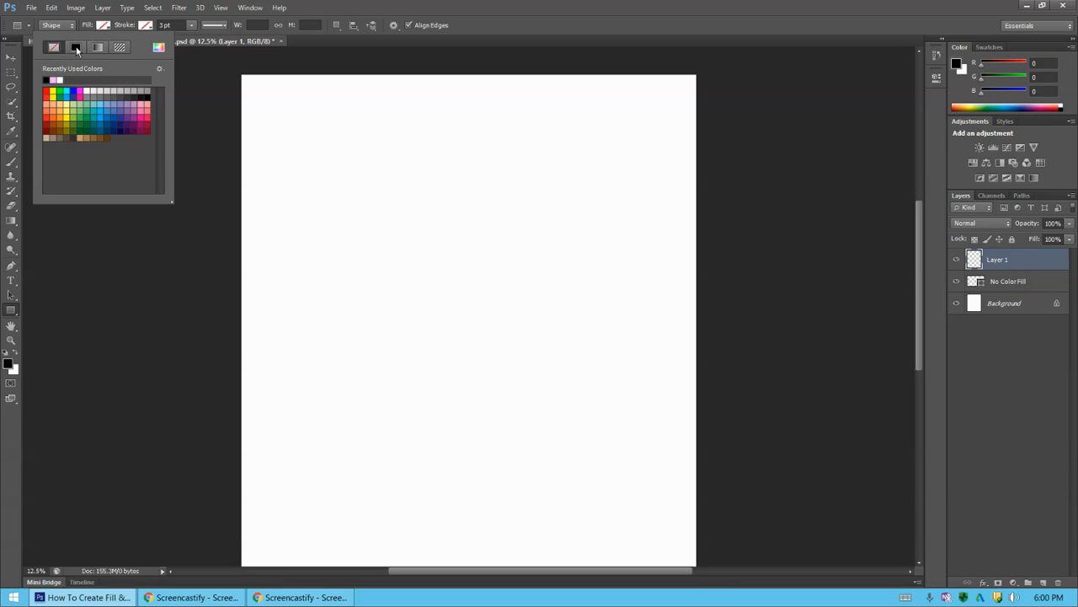
{"action": "left_click", "coordinate": [76, 47]}
{"action": "left_click", "coordinate": [159, 49]}
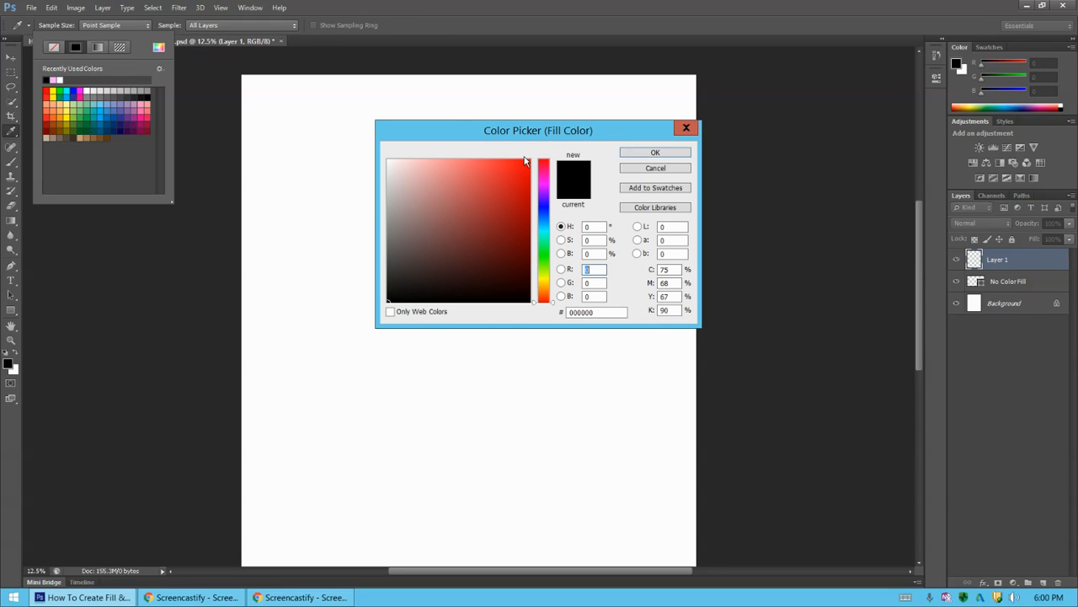
{"action": "left_click", "coordinate": [543, 194]}
{"action": "left_click", "coordinate": [543, 192]}
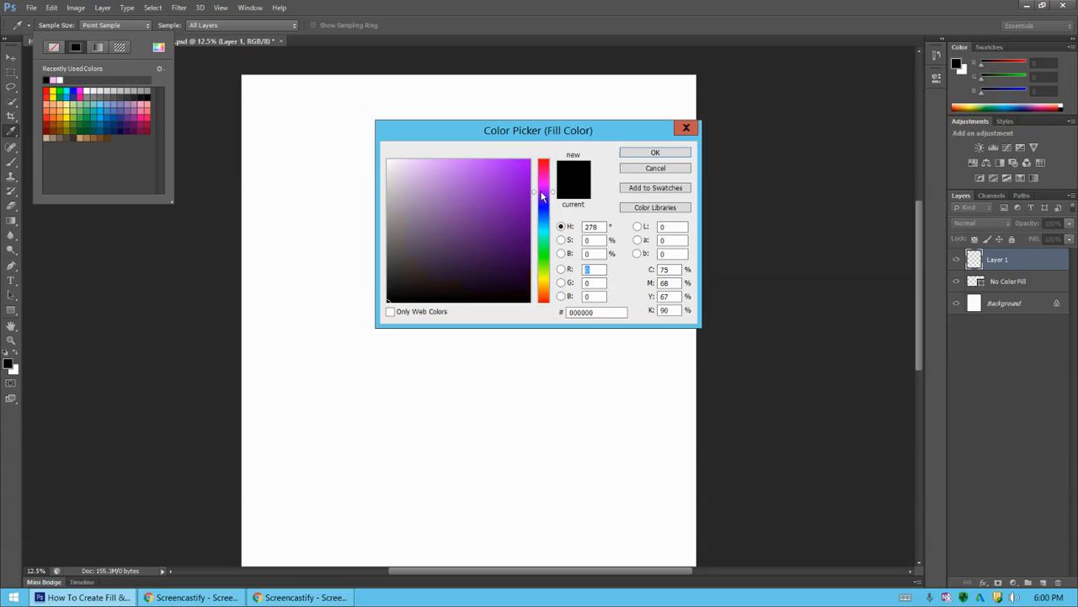
{"action": "left_click", "coordinate": [465, 164]}
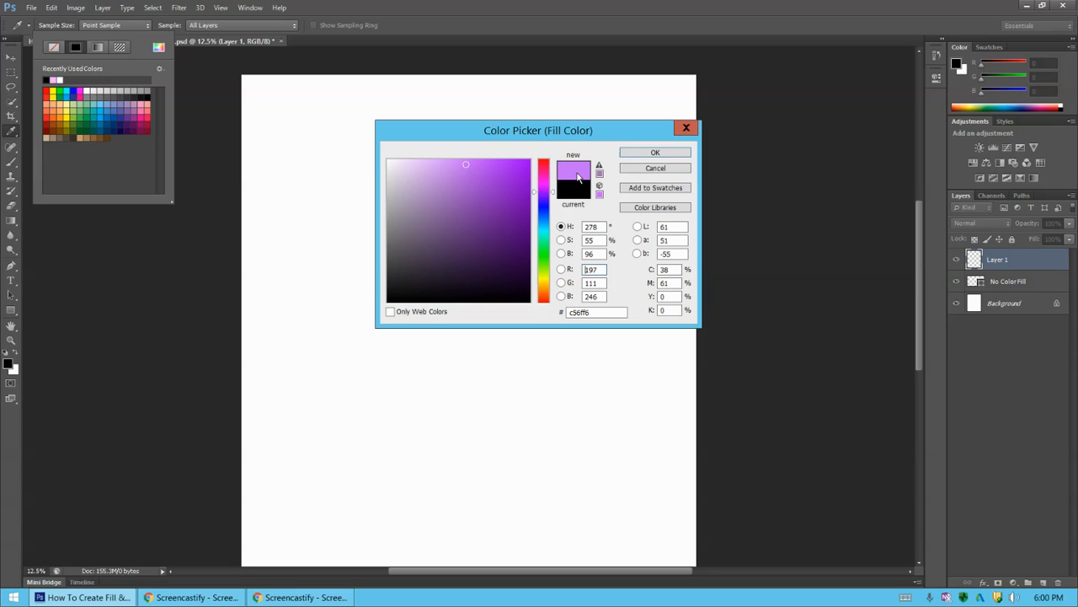
{"action": "left_click", "coordinate": [637, 155]}
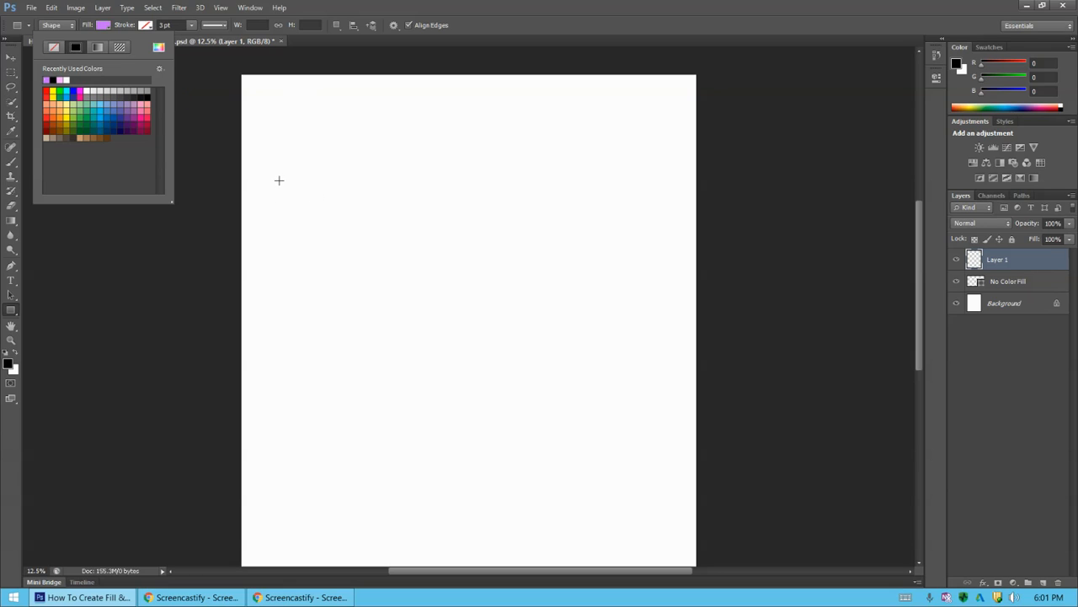
{"action": "left_click_drag", "start_coordinate": [275, 179], "coordinate": [437, 277]}
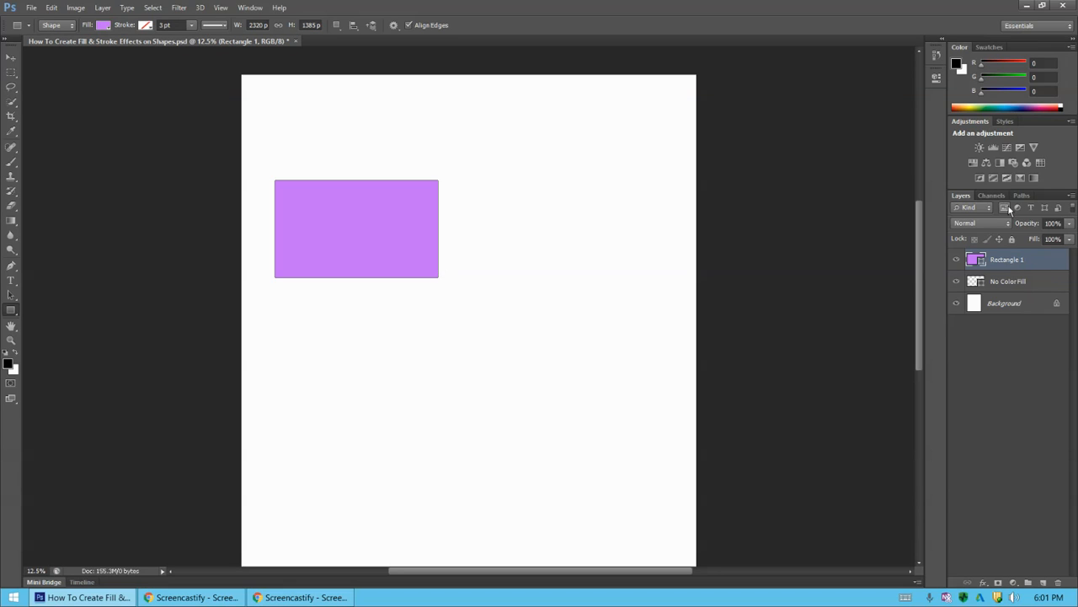
Rename the purple rectangle's layer as "Solid Color Fill" and deselect it.
{"action": "double_click", "coordinate": [1019, 260]}
{"action": "type", "text": "Solo"}
{"action": "key", "text": "BackSpace"}
{"action": "type", "text": "id Color Fill"}
{"action": "left_click", "coordinate": [1034, 354]}
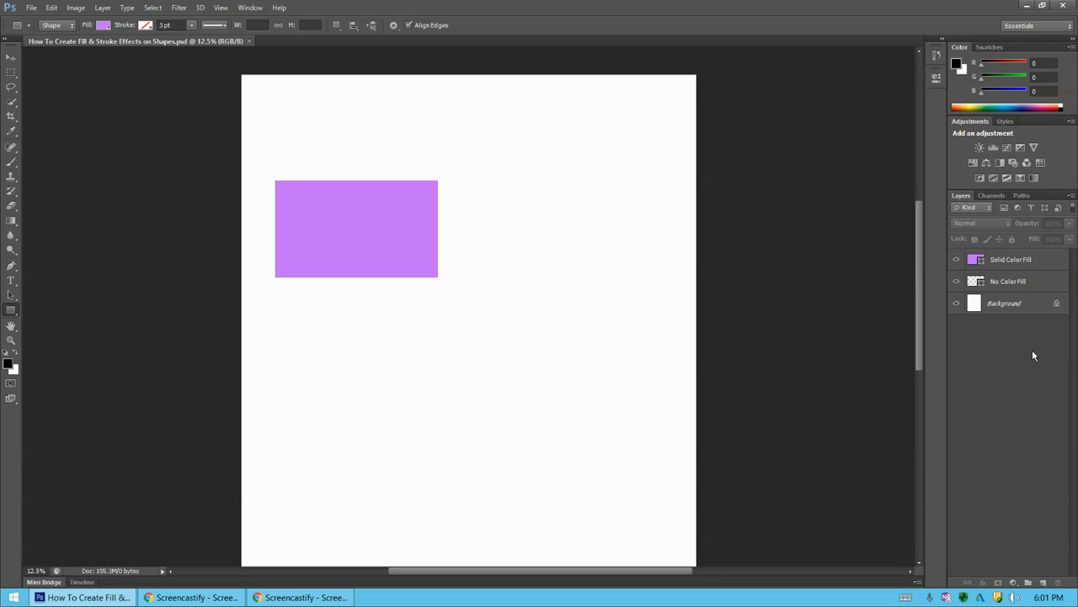
On a new layer, draw a rectangle about 2328 × 1248 px with a linear black-to-white gradient fill directly below the purple one.
{"action": "left_click", "coordinate": [1044, 583]}
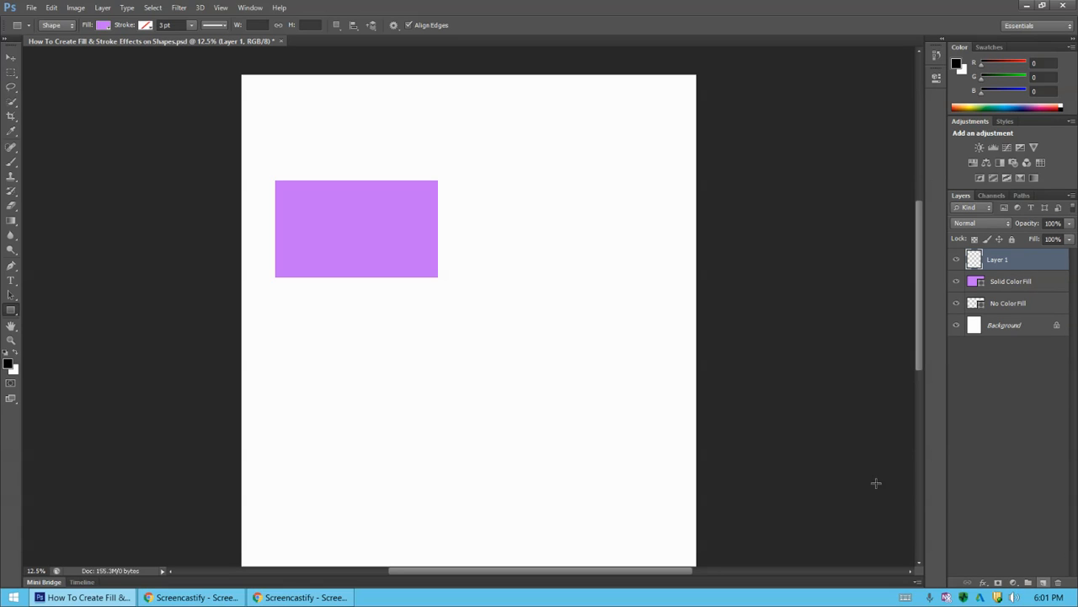
{"action": "left_click", "coordinate": [104, 26]}
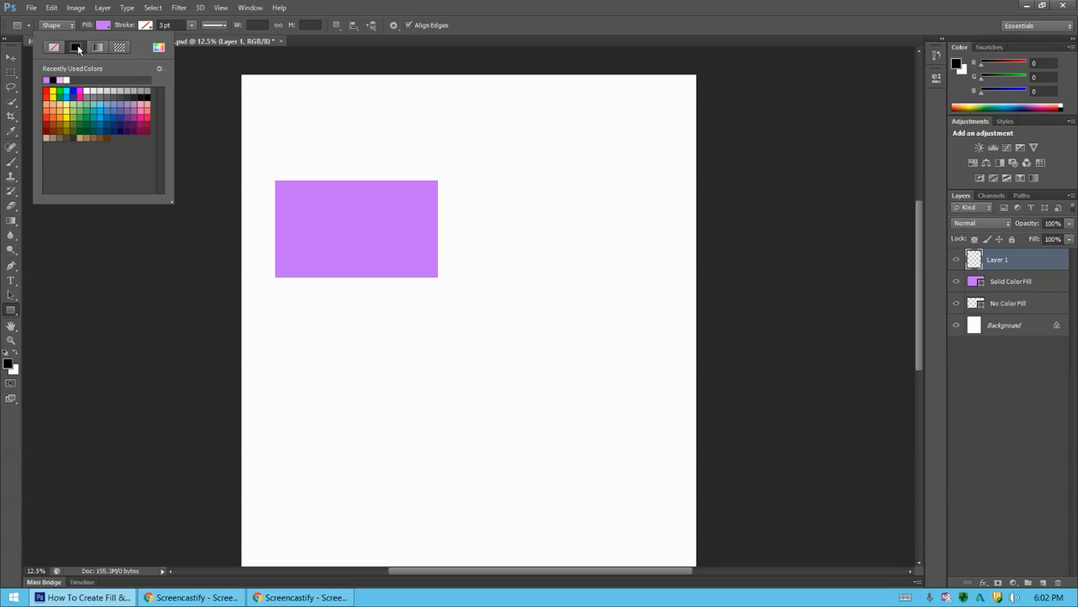
{"action": "left_click", "coordinate": [97, 48]}
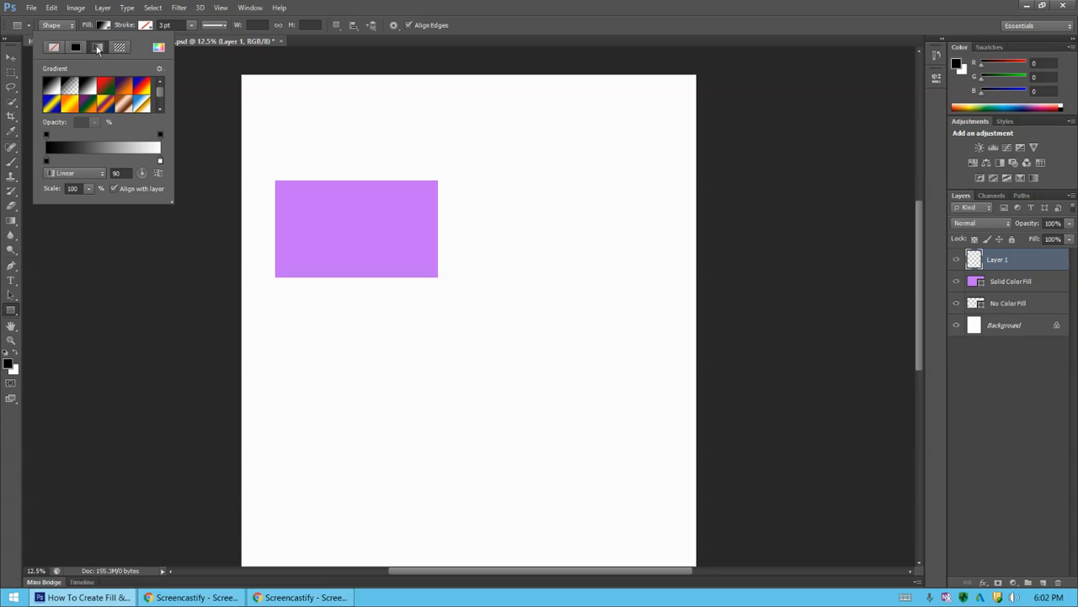
{"action": "left_click", "coordinate": [277, 284]}
{"action": "left_click_drag", "start_coordinate": [277, 284], "coordinate": [438, 372]}
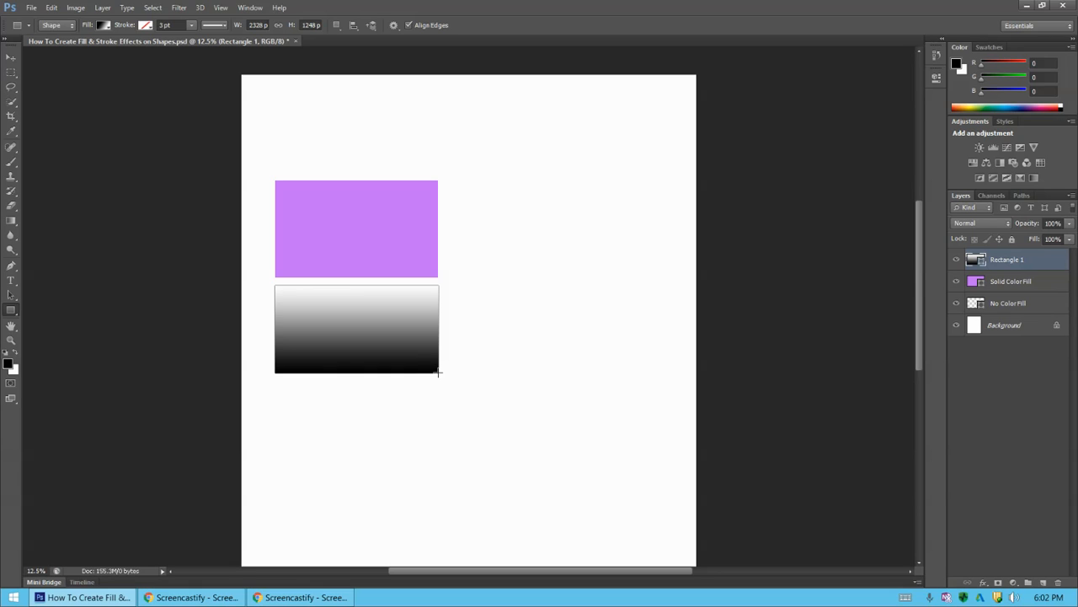
Rename the gradient rectangle's layer as "Gradient Fill" and save the document.
{"action": "double_click", "coordinate": [1015, 260]}
{"action": "type", "text": "Gradient Fill"}
{"action": "left_click", "coordinate": [1001, 373]}
{"action": "key", "text": "ctrl+s"}
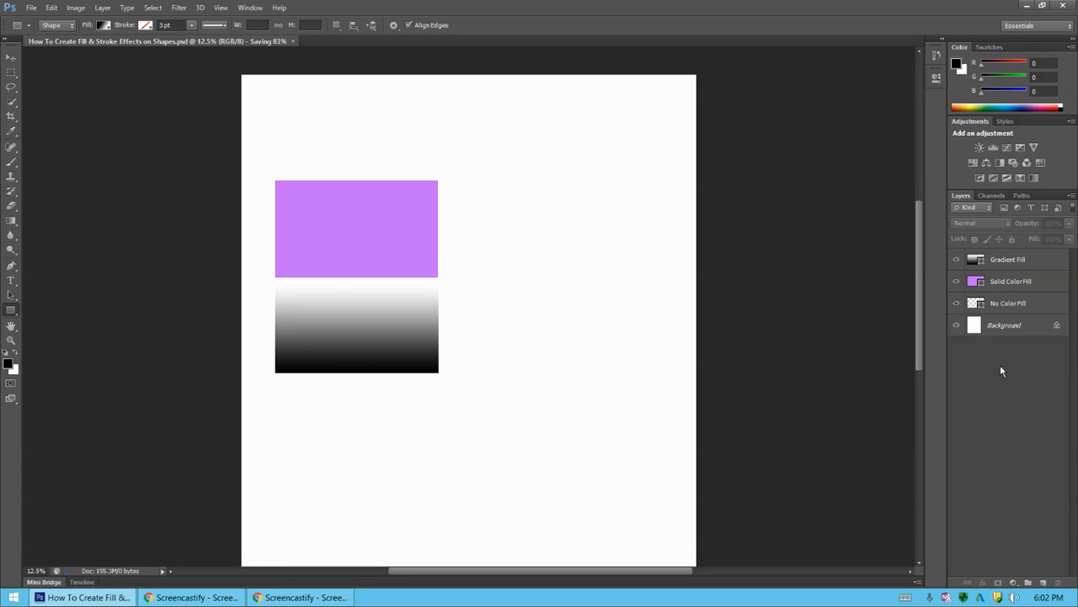
Select the Gradient Fill layer and change its rectangle's fill to the red-to-green preset gradient.
{"action": "left_click", "coordinate": [1001, 262]}
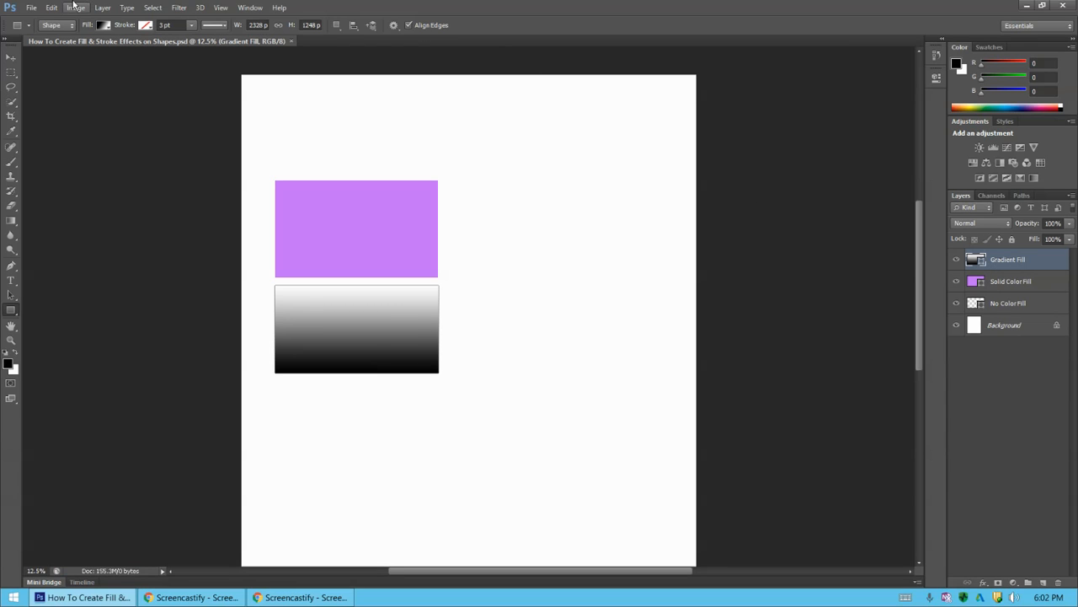
{"action": "left_click", "coordinate": [103, 26]}
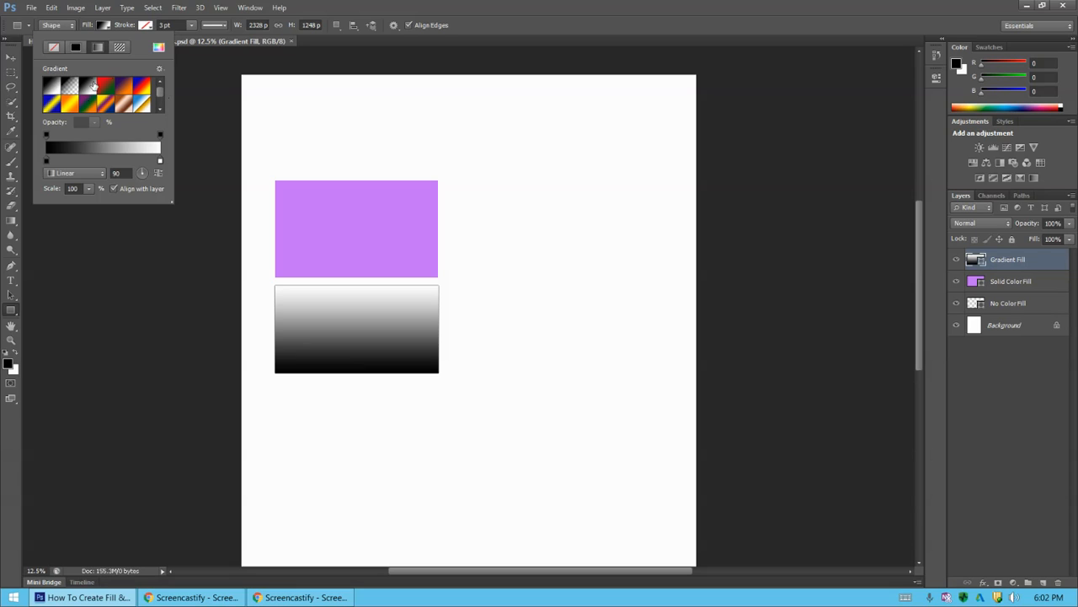
{"action": "left_click_drag", "start_coordinate": [160, 94], "coordinate": [163, 111]}
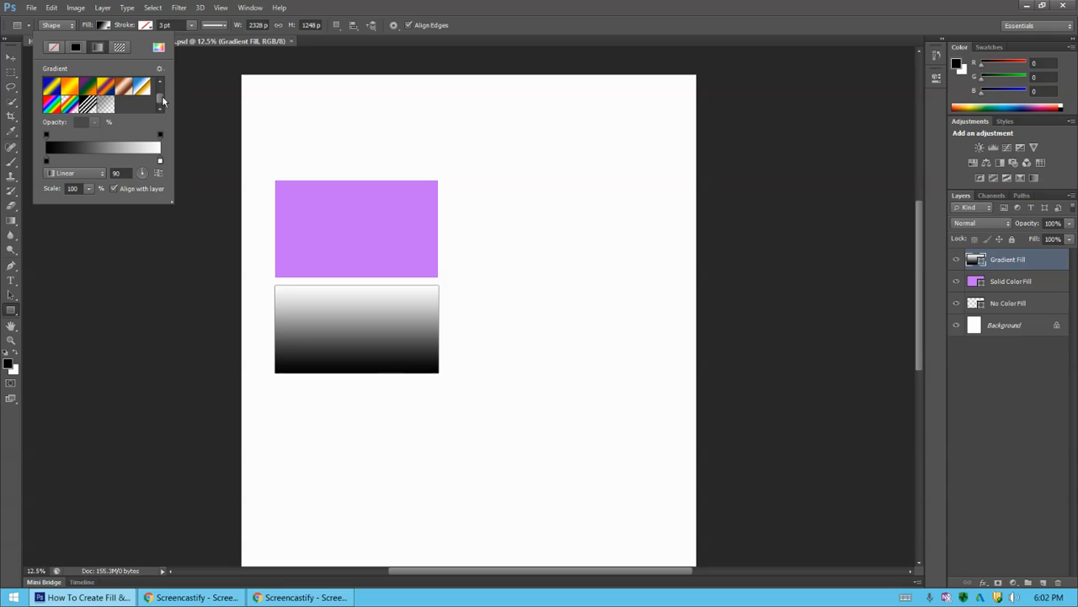
{"action": "left_click_drag", "start_coordinate": [163, 101], "coordinate": [164, 95]}
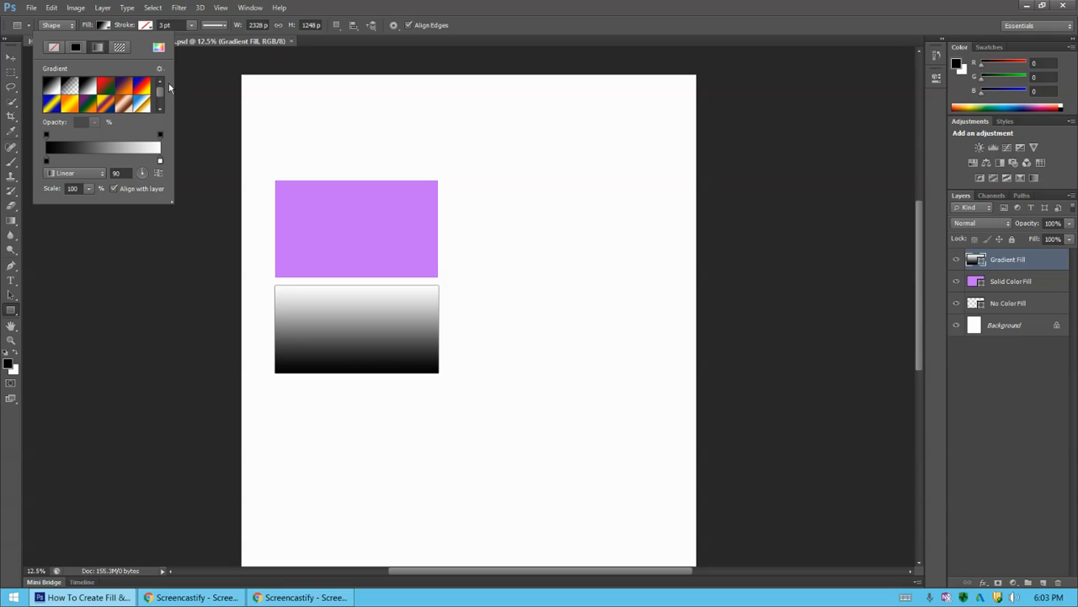
{"action": "left_click", "coordinate": [104, 87]}
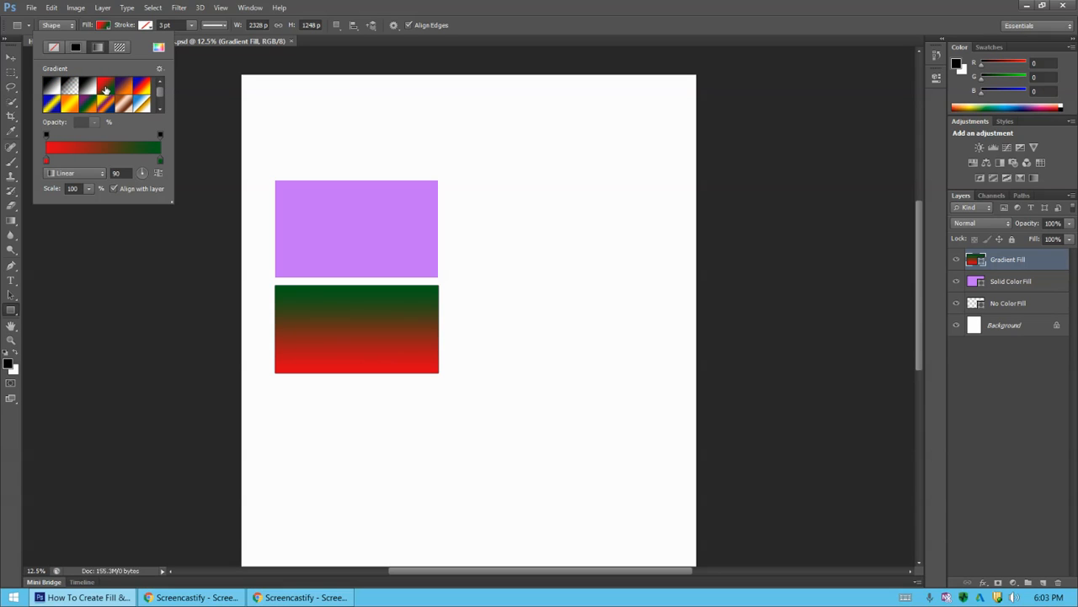
Try other gradient presets on the Gradient Fill rectangle, including violet-orange and the rainbow spectrum, and return to the red-to-green preset.
{"action": "left_click", "coordinate": [125, 90]}
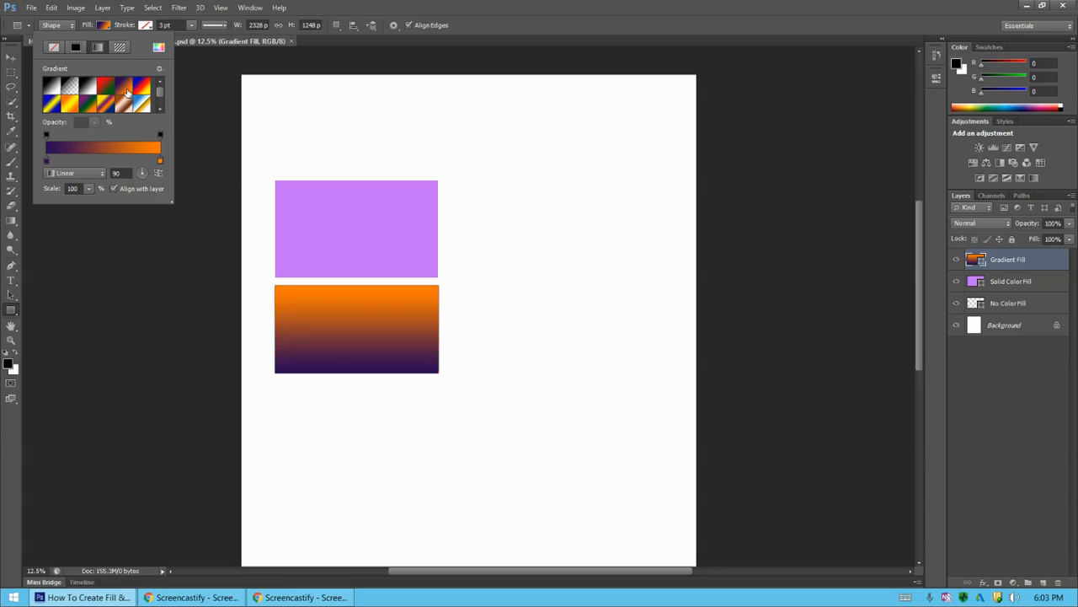
{"action": "left_click", "coordinate": [145, 87]}
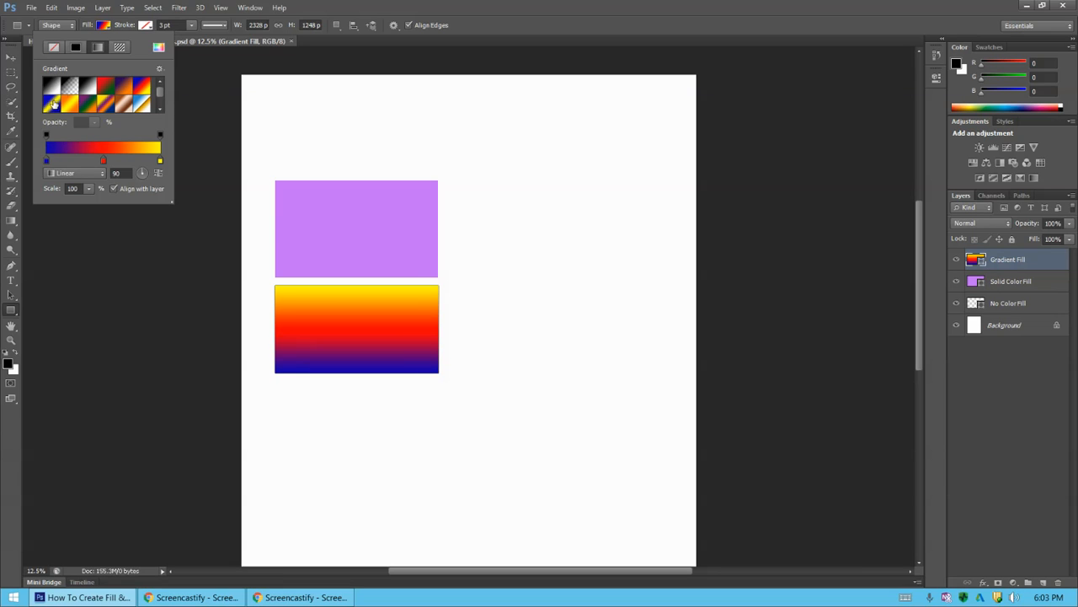
{"action": "left_click", "coordinate": [53, 103]}
{"action": "left_click", "coordinate": [73, 108]}
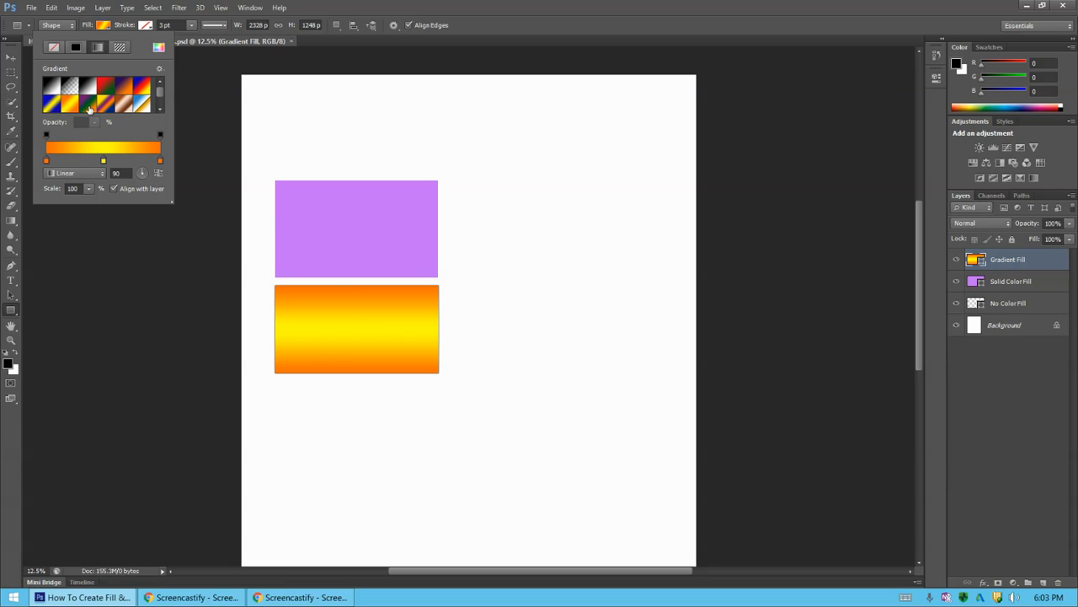
{"action": "left_click", "coordinate": [95, 108]}
{"action": "left_click", "coordinate": [109, 108]}
{"action": "left_click", "coordinate": [135, 107]}
{"action": "scroll", "coordinate": [162, 99], "scroll_direction": "down", "scroll_amount": 1}
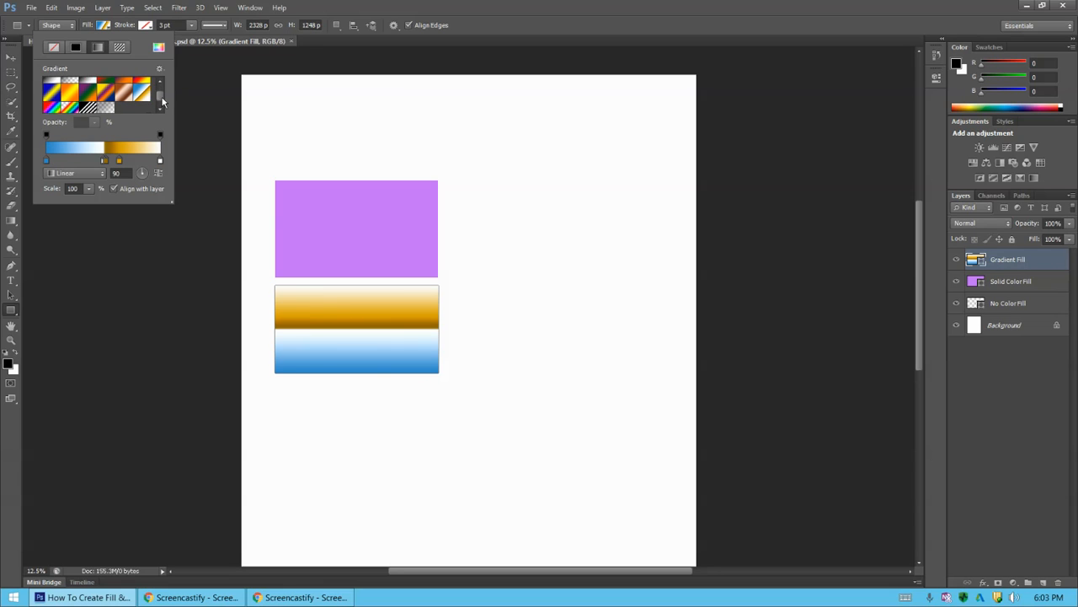
{"action": "left_click", "coordinate": [52, 103]}
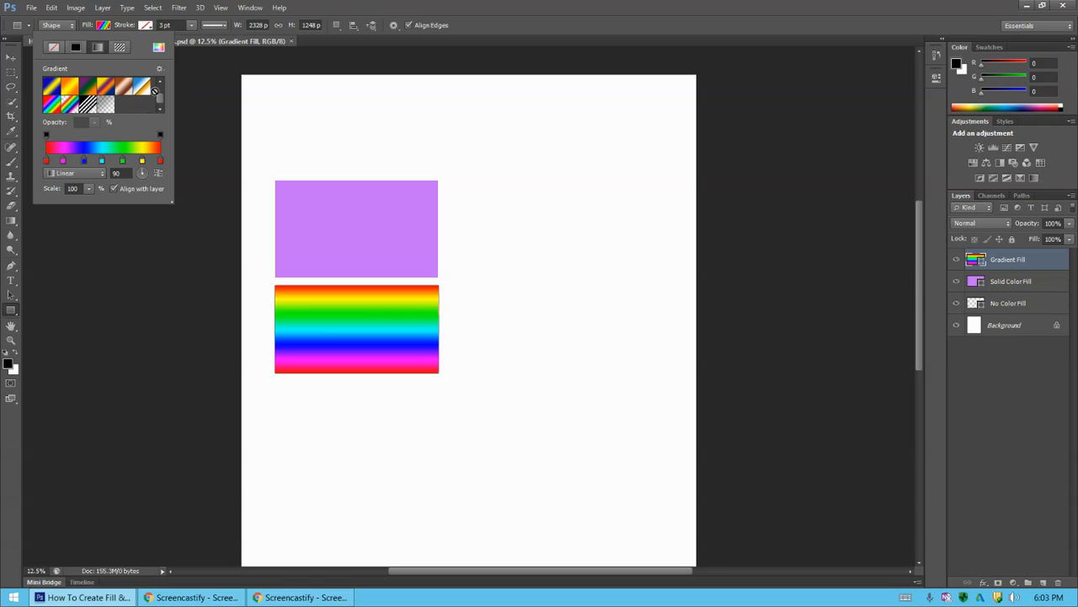
{"action": "left_click_drag", "start_coordinate": [161, 102], "coordinate": [162, 88]}
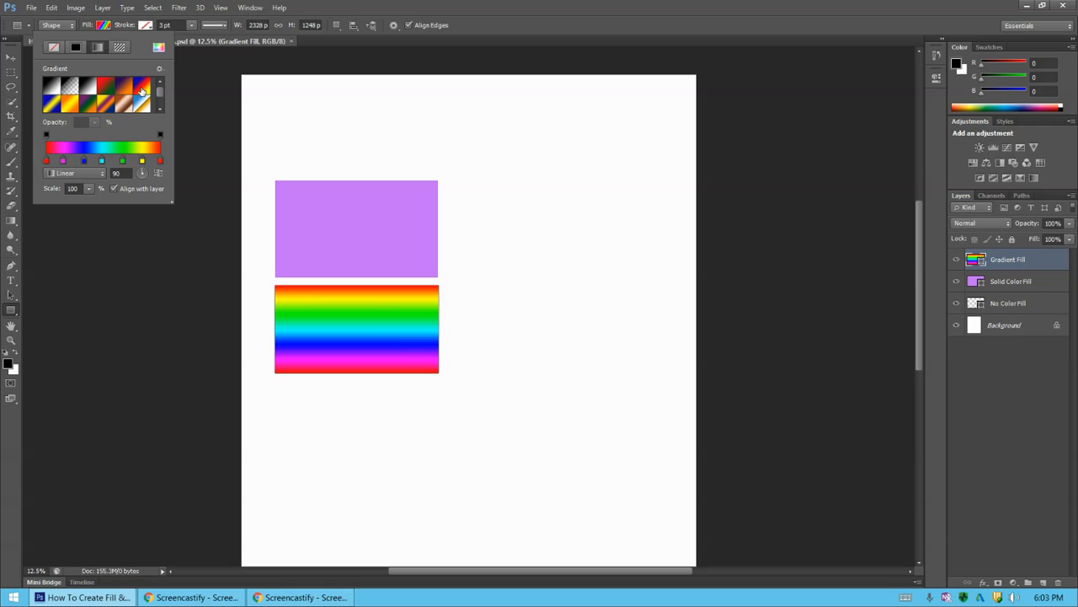
{"action": "left_click", "coordinate": [143, 90]}
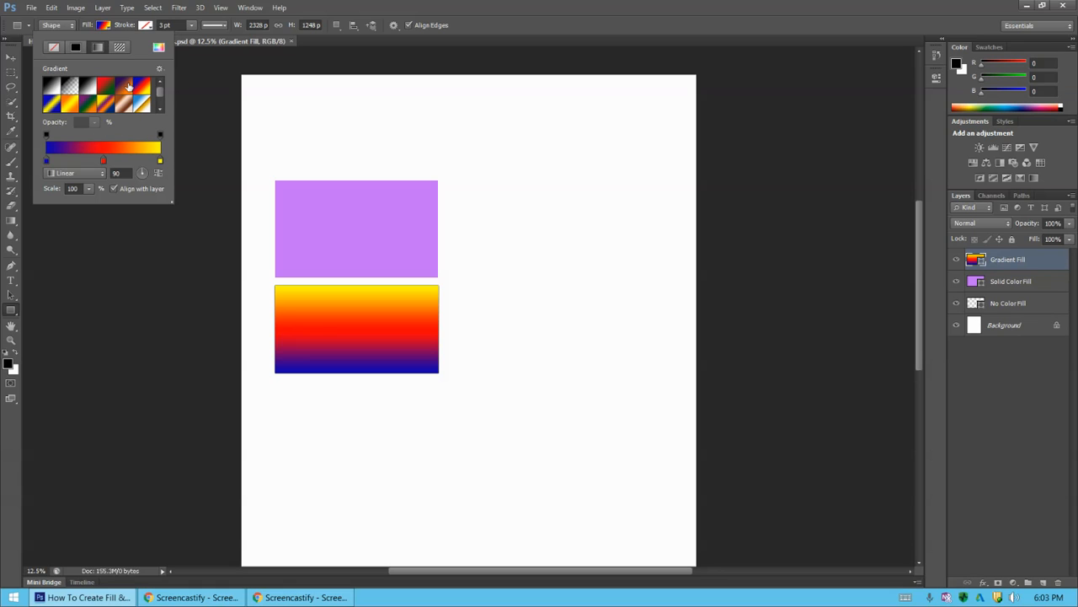
{"action": "left_click", "coordinate": [128, 86]}
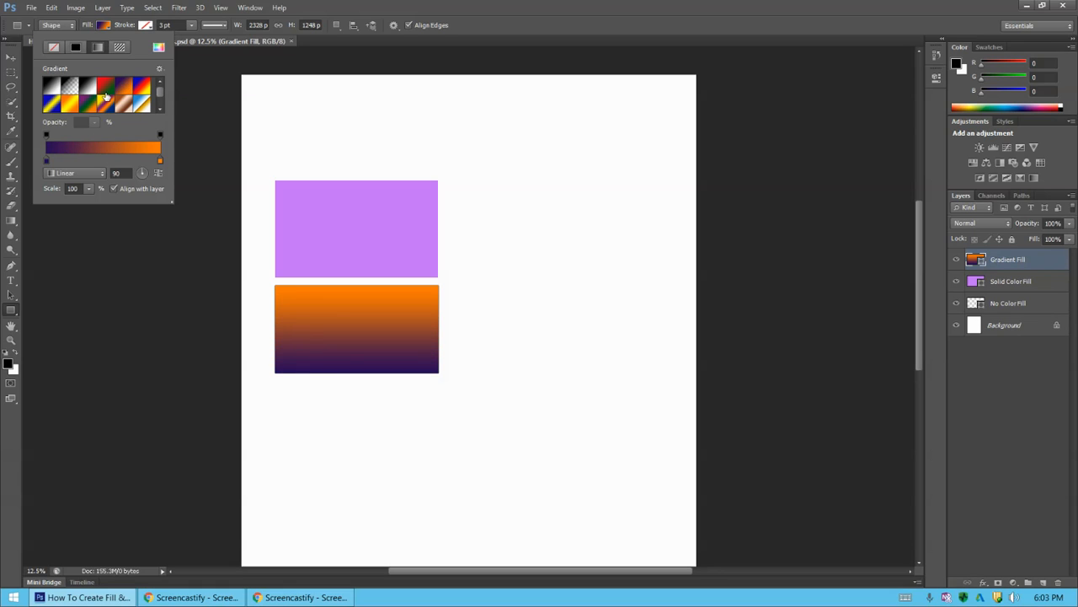
{"action": "left_click", "coordinate": [105, 88]}
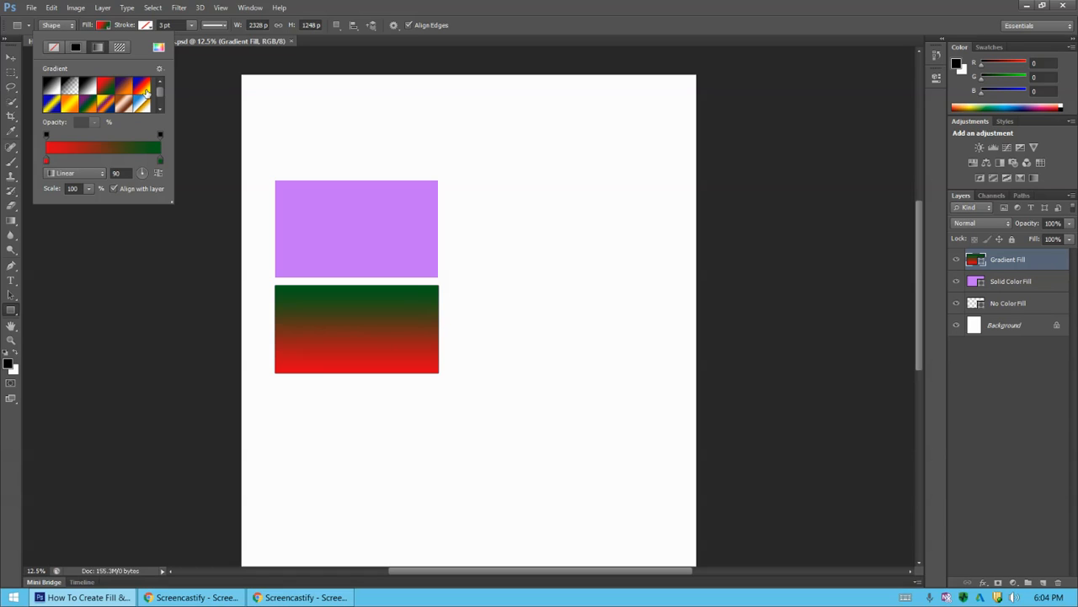
Change the red color stop of the Gradient Fill rectangle's gradient to yellow with a red value of 222.
{"action": "double_click", "coordinate": [46, 162]}
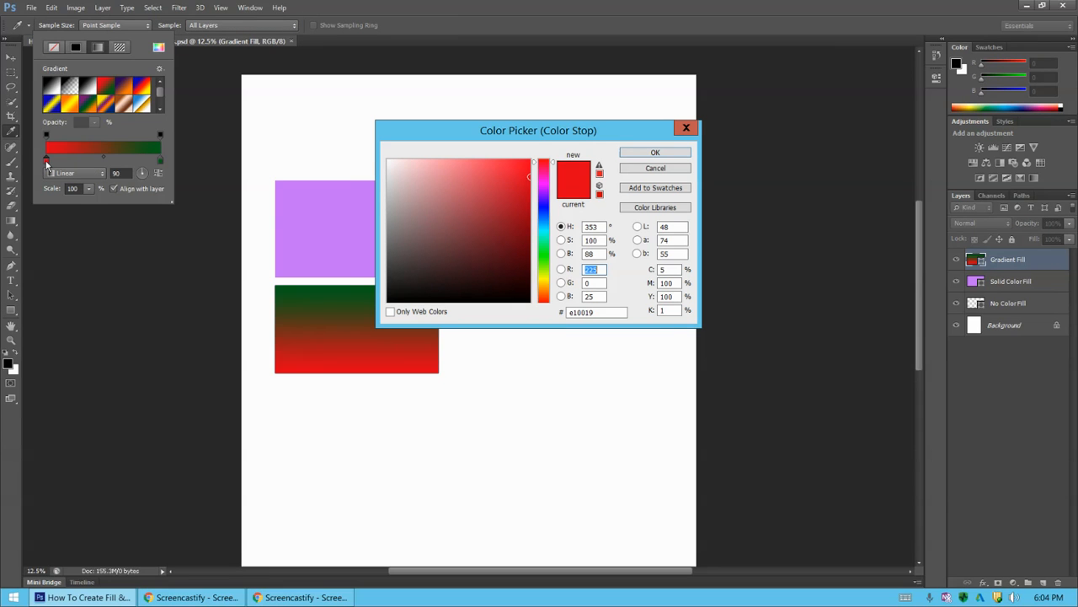
{"action": "left_click", "coordinate": [545, 253]}
{"action": "left_click_drag", "start_coordinate": [546, 256], "coordinate": [546, 277]}
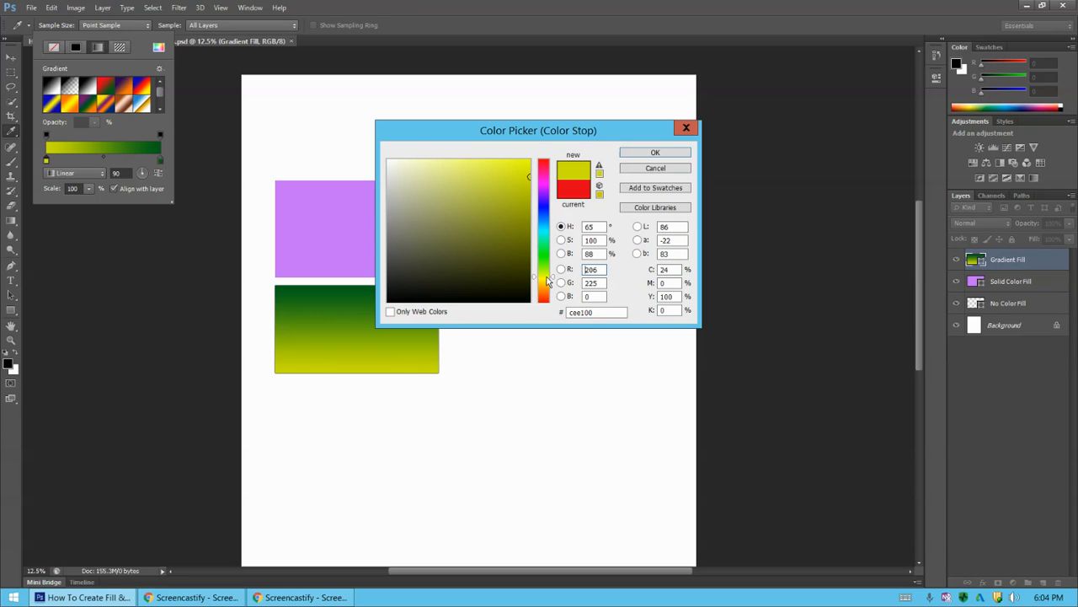
{"action": "type", "text": "222"}
{"action": "left_click", "coordinate": [654, 154]}
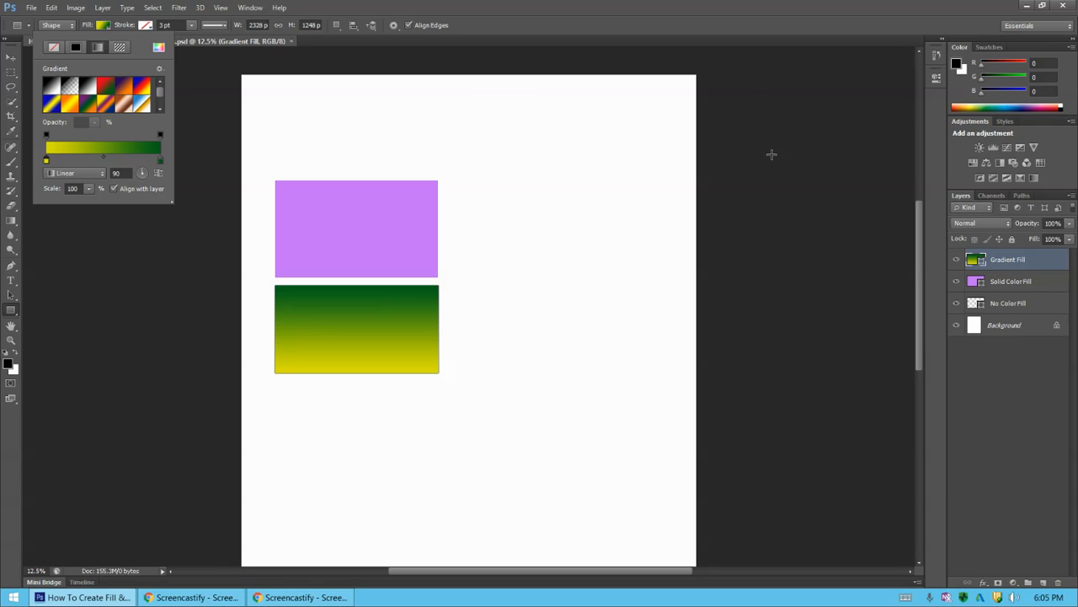
{"action": "left_click", "coordinate": [825, 175]}
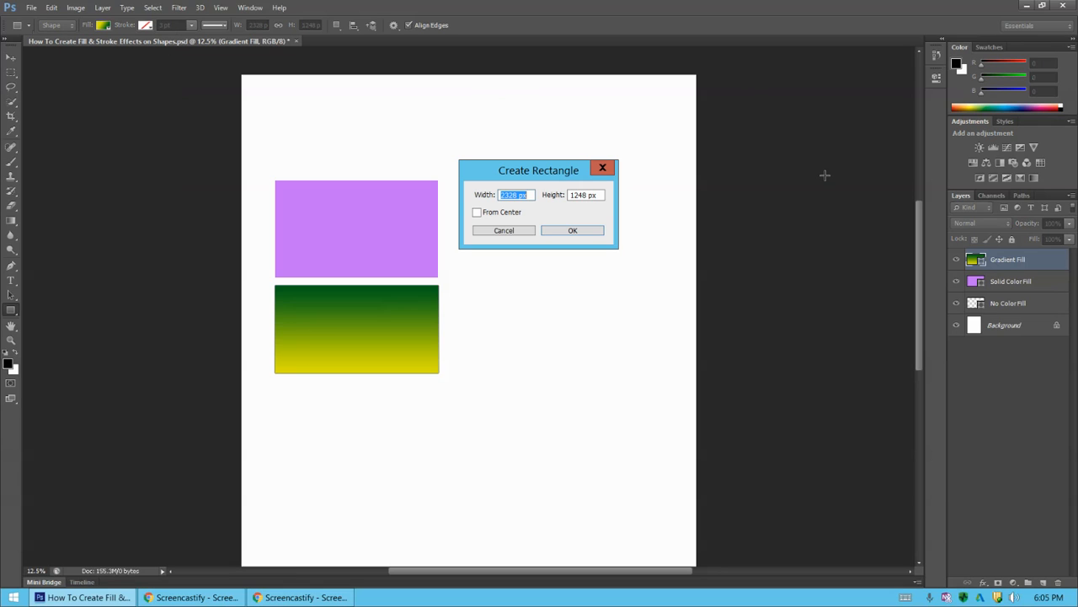
{"action": "left_click", "coordinate": [604, 171]}
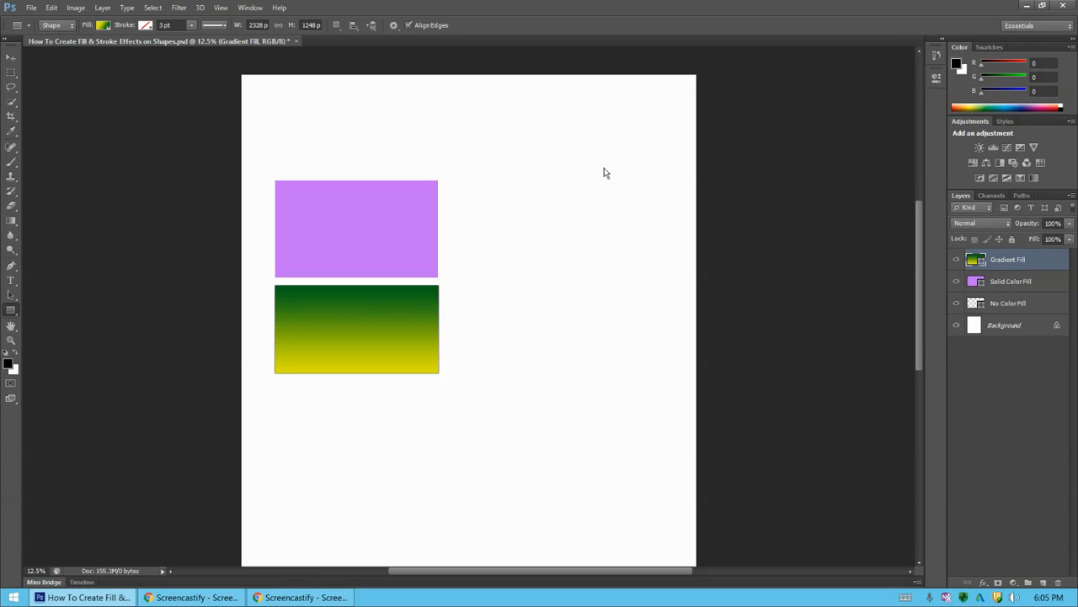
On a new layer, draw a rectangle about 2304 × 1097 px with a linear black-to-white gradient fill directly below the green-yellow one.
{"action": "left_click", "coordinate": [1044, 583]}
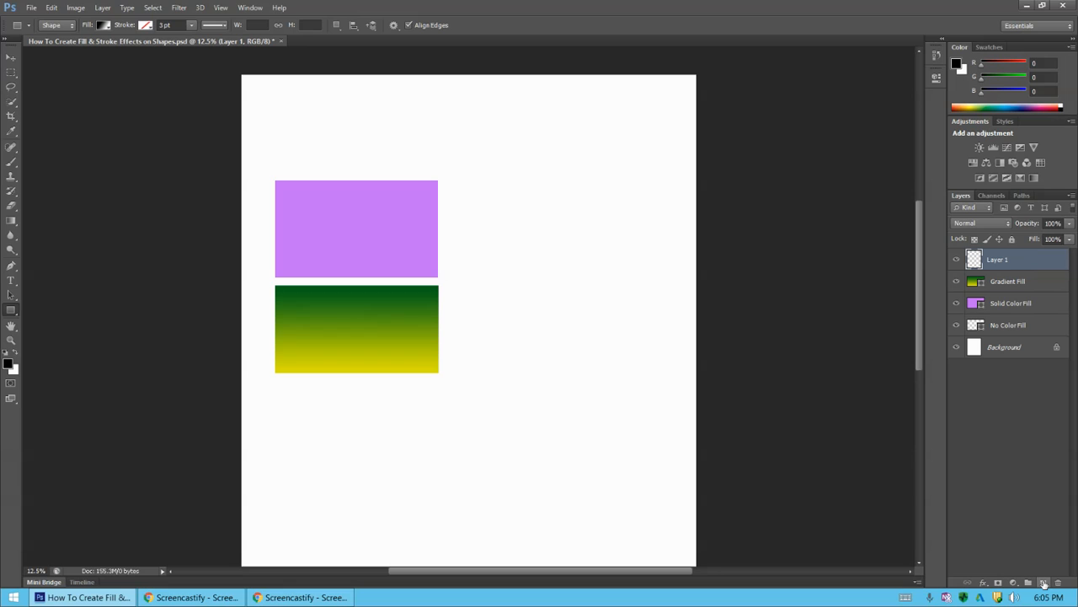
{"action": "left_click", "coordinate": [102, 26]}
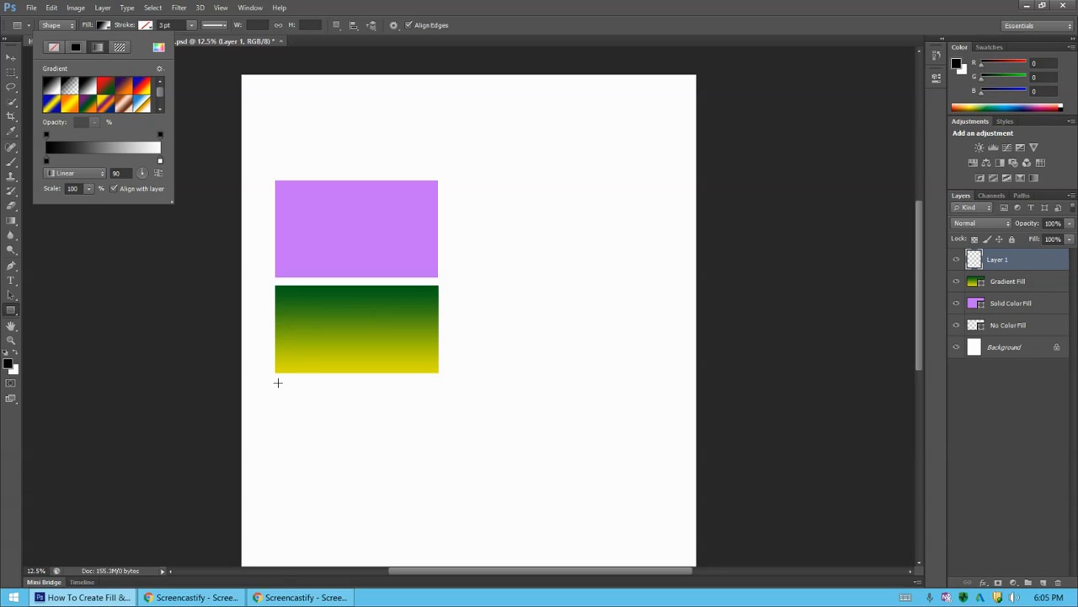
{"action": "left_click_drag", "start_coordinate": [276, 383], "coordinate": [437, 459]}
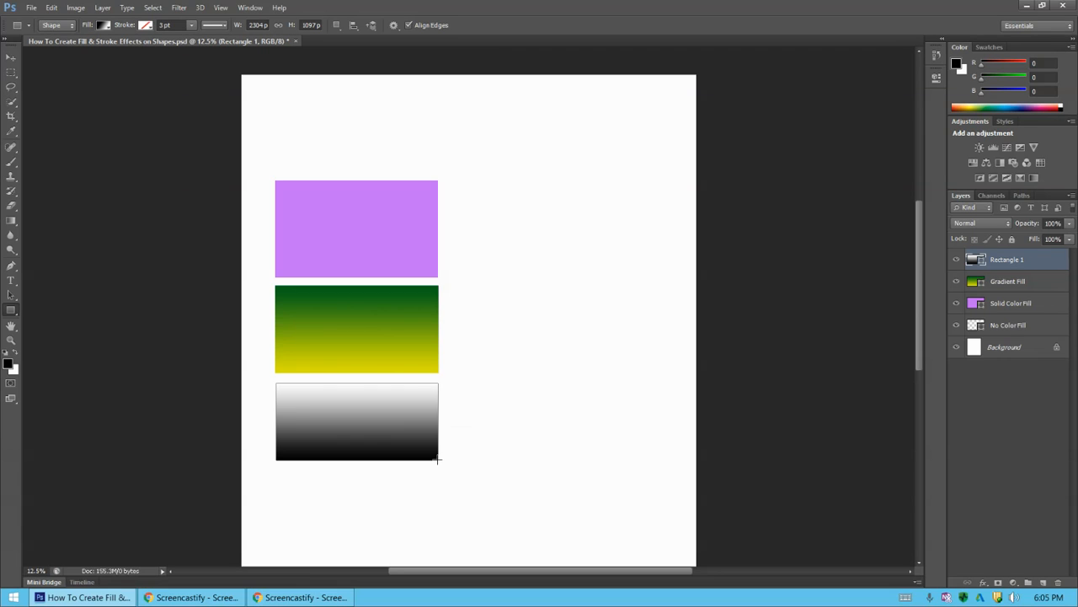
Change the new rectangle's fill to the violet-to-orange preset gradient.
{"action": "left_click", "coordinate": [104, 25]}
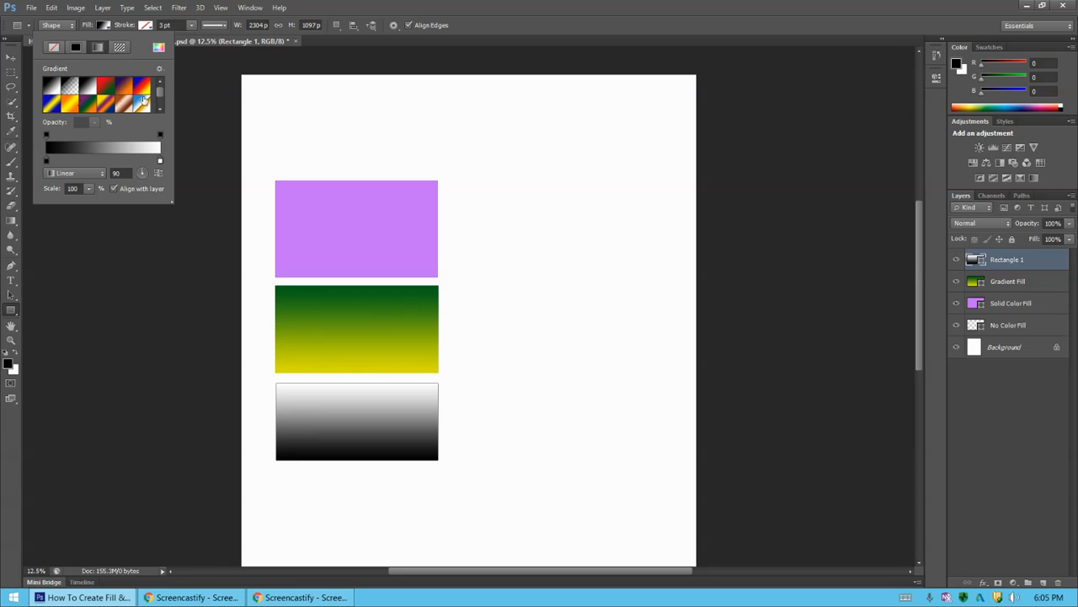
{"action": "left_click_drag", "start_coordinate": [161, 91], "coordinate": [162, 89]}
{"action": "left_click", "coordinate": [122, 88]}
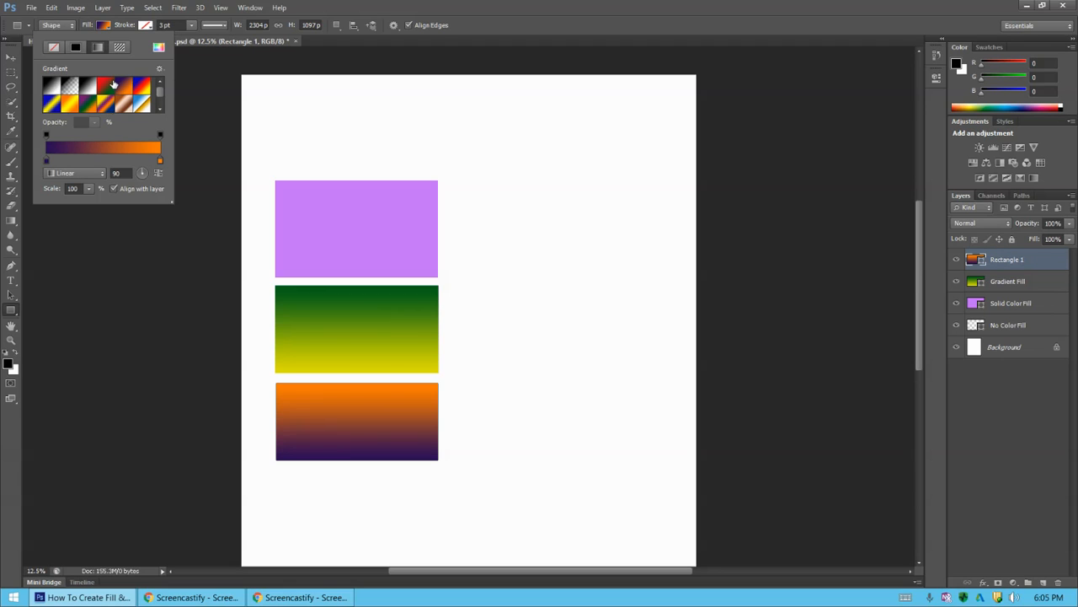
{"action": "left_click", "coordinate": [108, 87]}
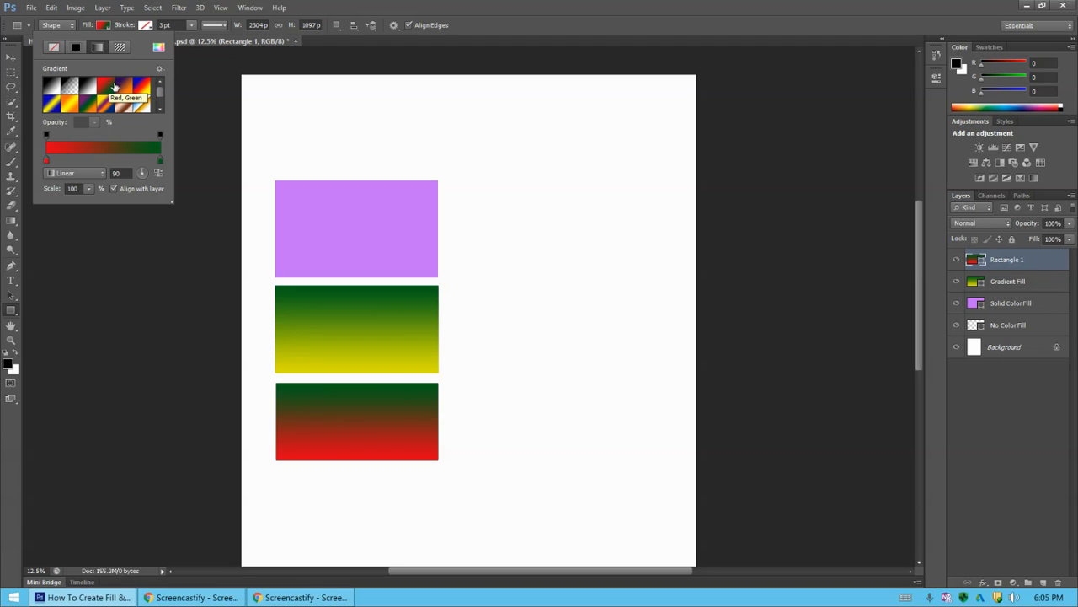
{"action": "left_click", "coordinate": [124, 90]}
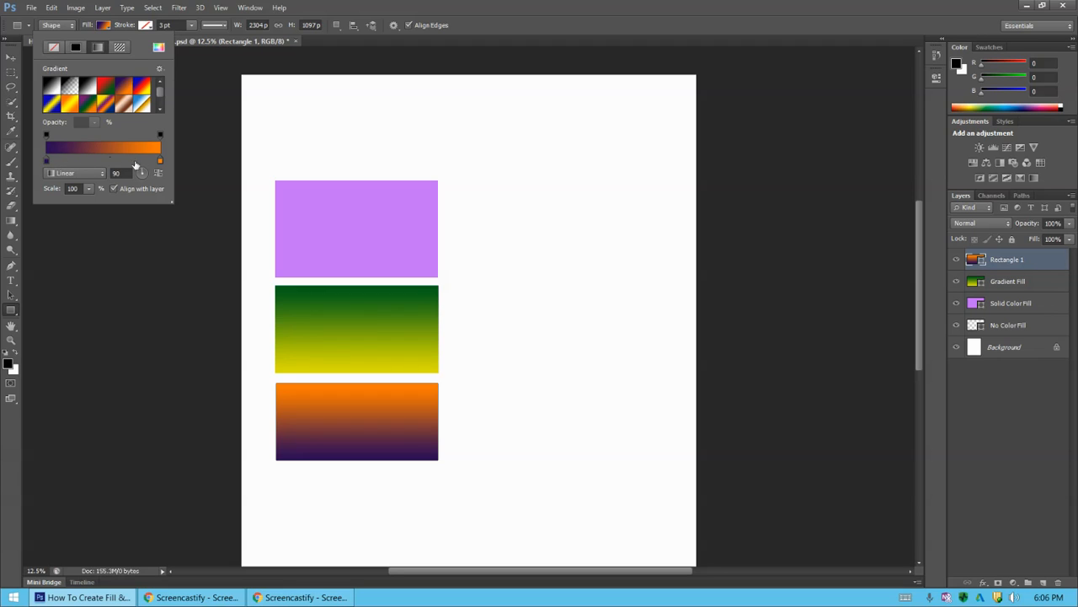
Try moving the violet and orange color stops inward along the gradient, returning each to its end.
{"action": "left_click", "coordinate": [46, 163]}
{"action": "left_click_drag", "start_coordinate": [46, 164], "coordinate": [92, 161]}
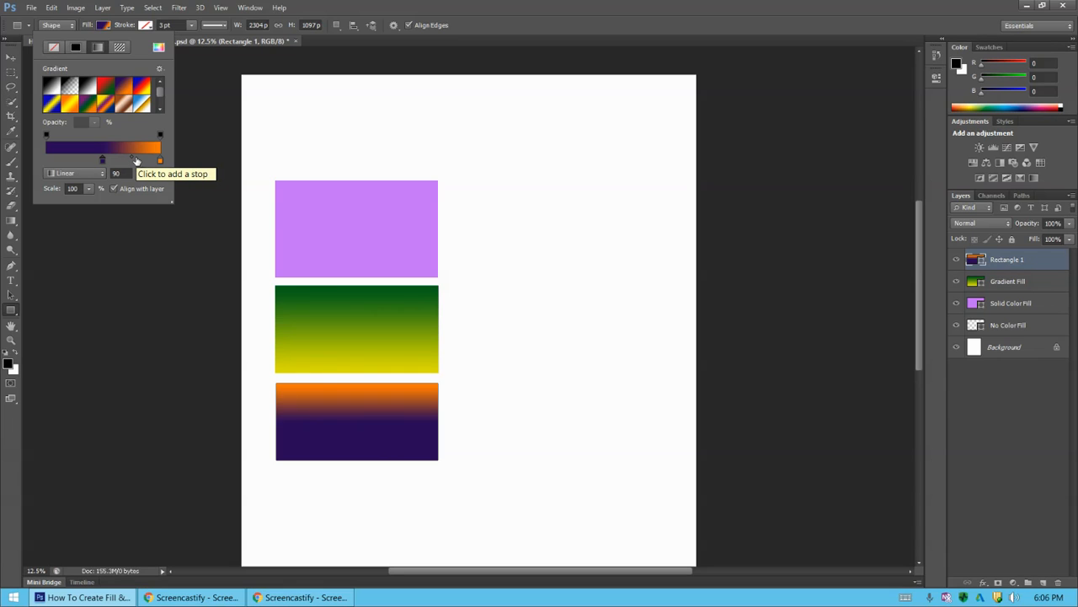
{"action": "left_click_drag", "start_coordinate": [103, 160], "coordinate": [37, 153]}
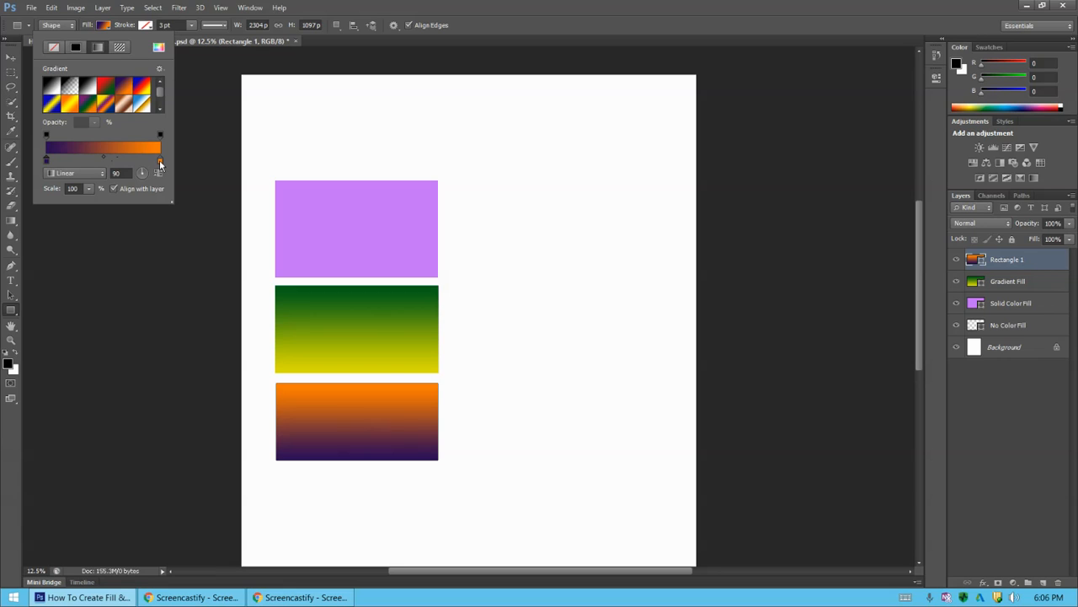
{"action": "left_click", "coordinate": [90, 159]}
{"action": "left_click_drag", "start_coordinate": [83, 161], "coordinate": [82, 161]}
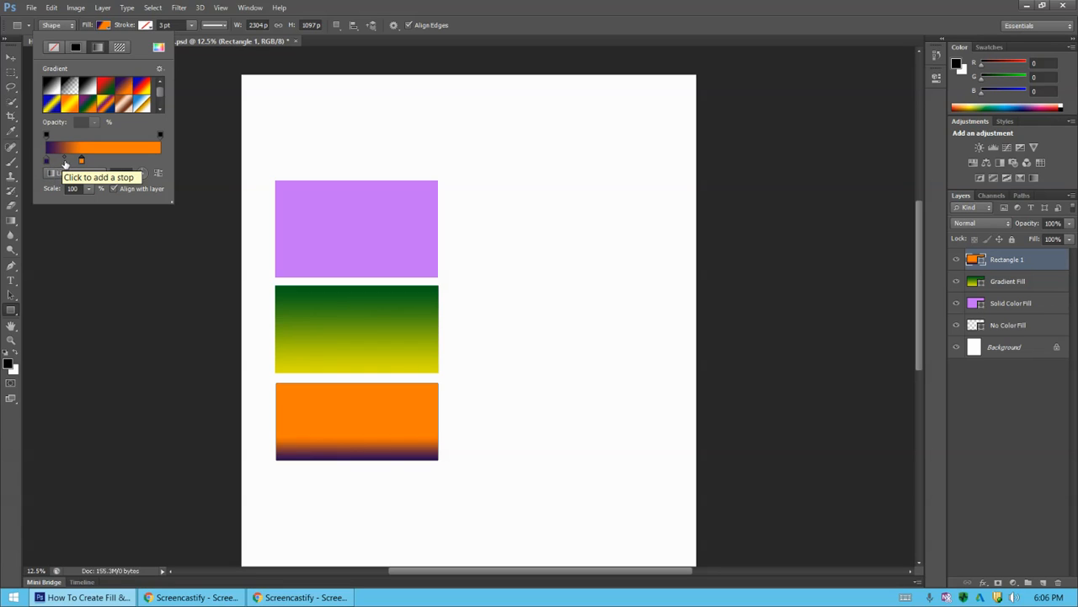
{"action": "left_click_drag", "start_coordinate": [82, 164], "coordinate": [88, 164]}
{"action": "left_click_drag", "start_coordinate": [164, 168], "coordinate": [164, 166]}
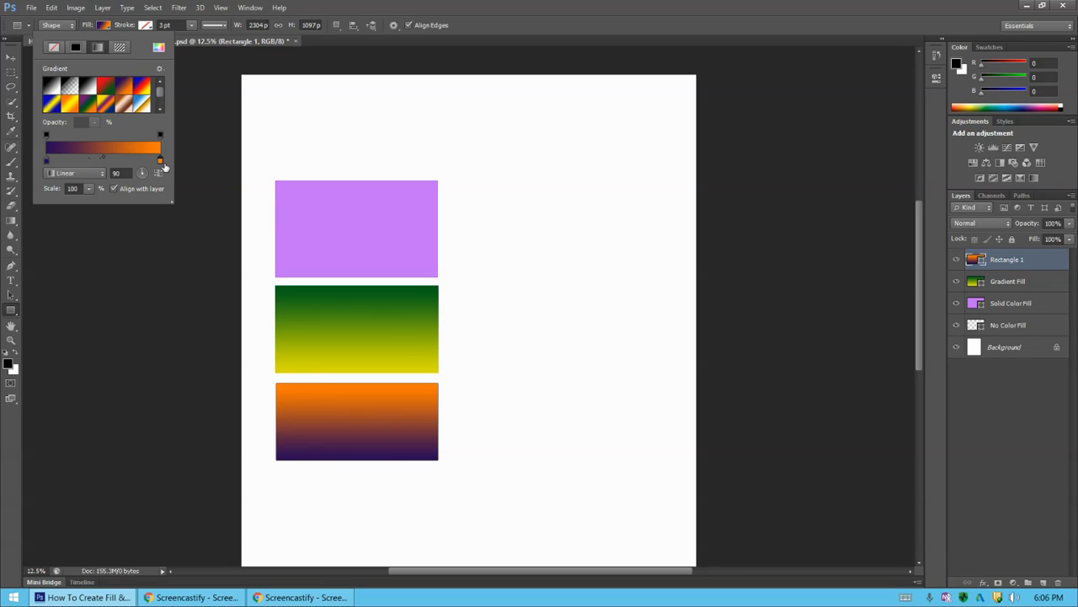
Add a color stop in the middle of the violet-to-orange gradient and set its color to pink e971df.
{"action": "left_click", "coordinate": [103, 161]}
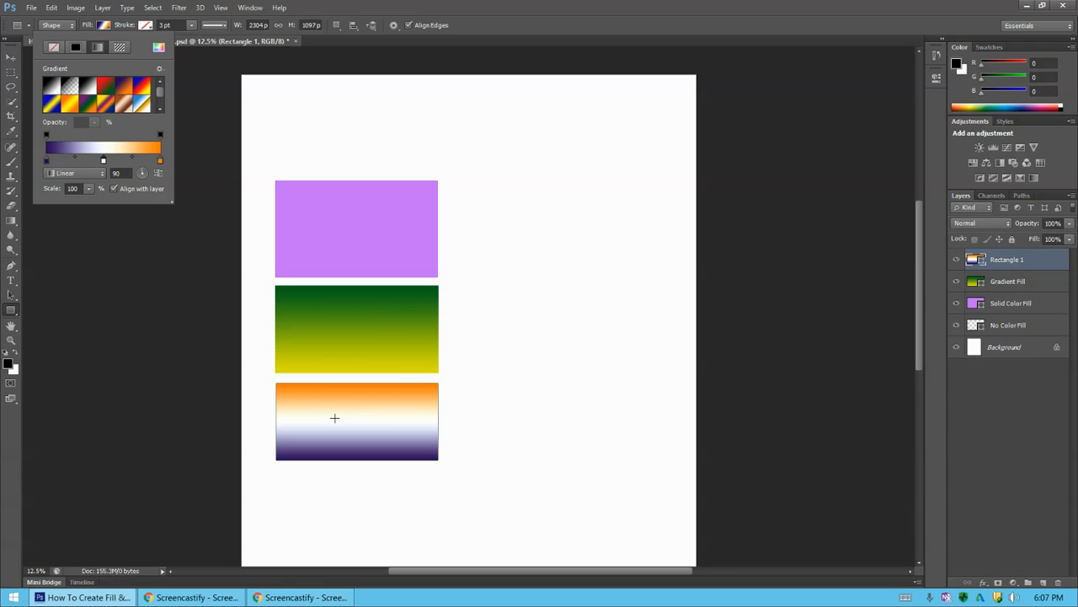
{"action": "double_click", "coordinate": [104, 160]}
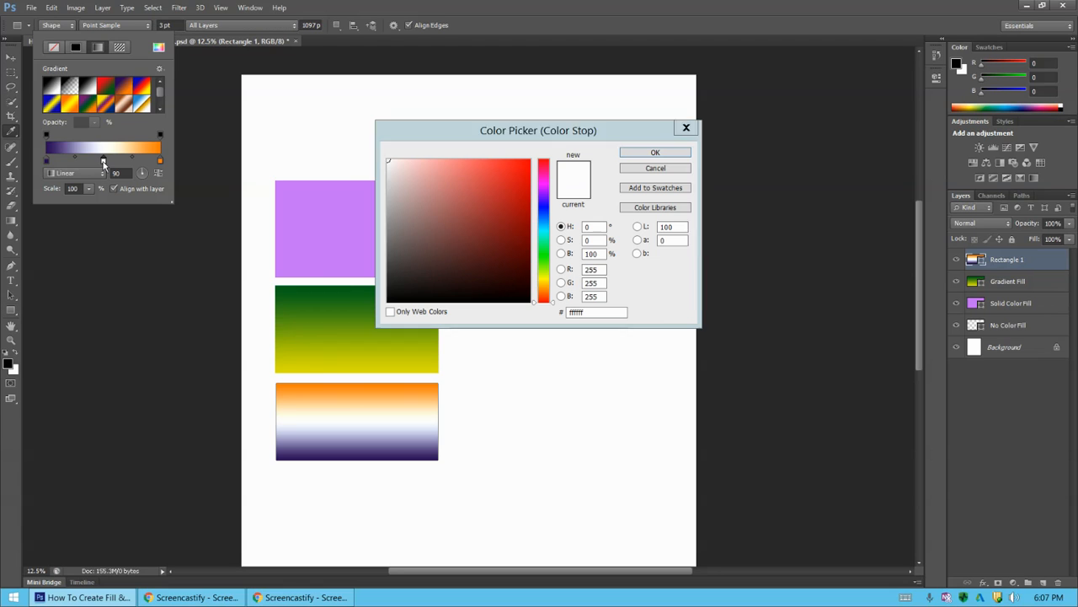
{"action": "left_click", "coordinate": [543, 184]}
{"action": "left_click", "coordinate": [499, 177]}
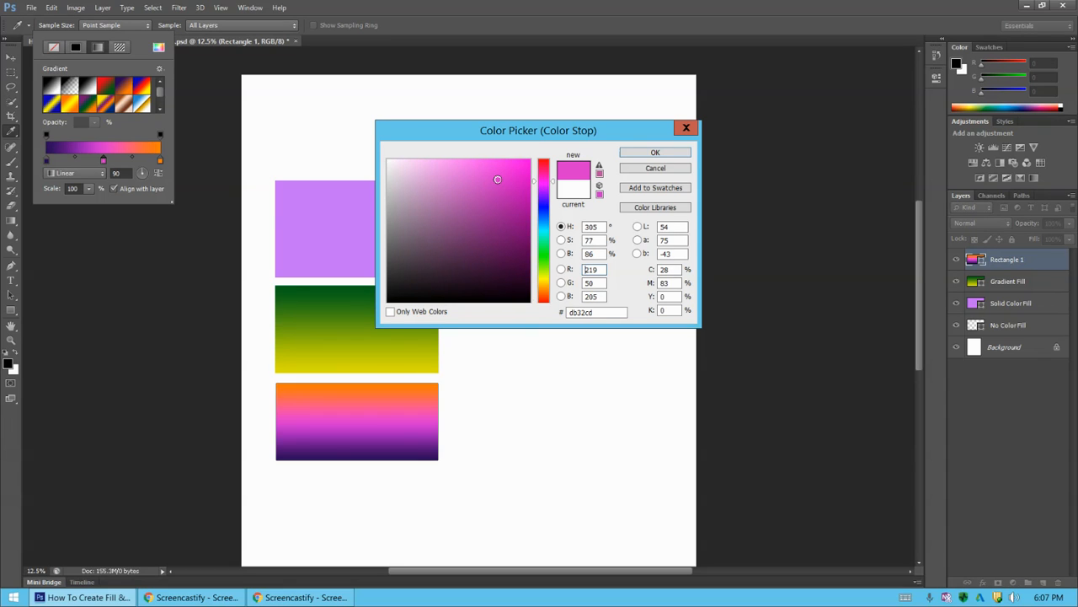
{"action": "left_click", "coordinate": [439, 178]}
{"action": "left_click", "coordinate": [441, 169]}
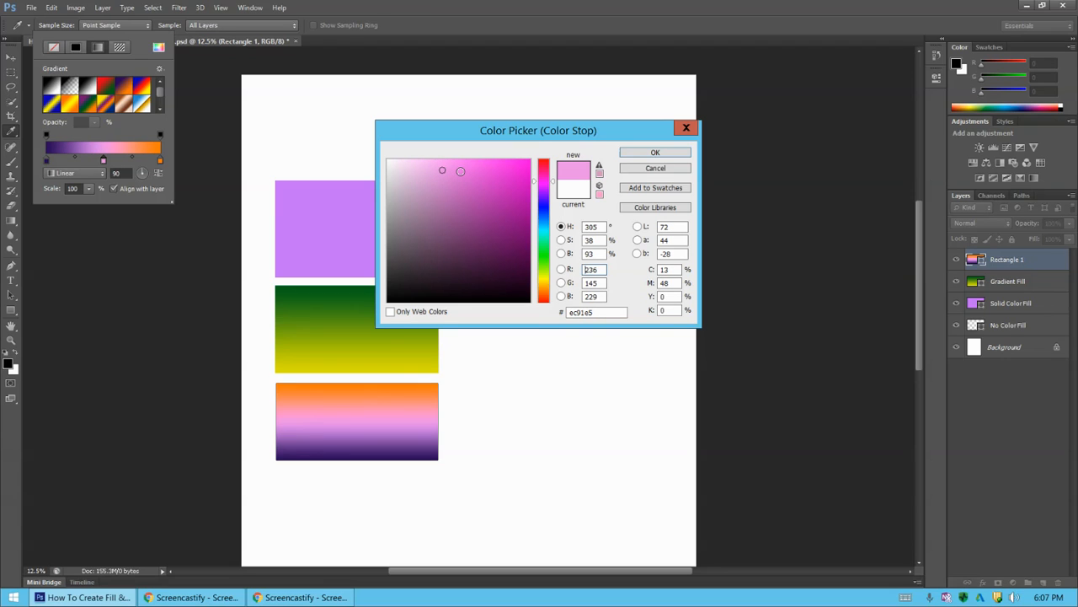
{"action": "left_click", "coordinate": [461, 171]}
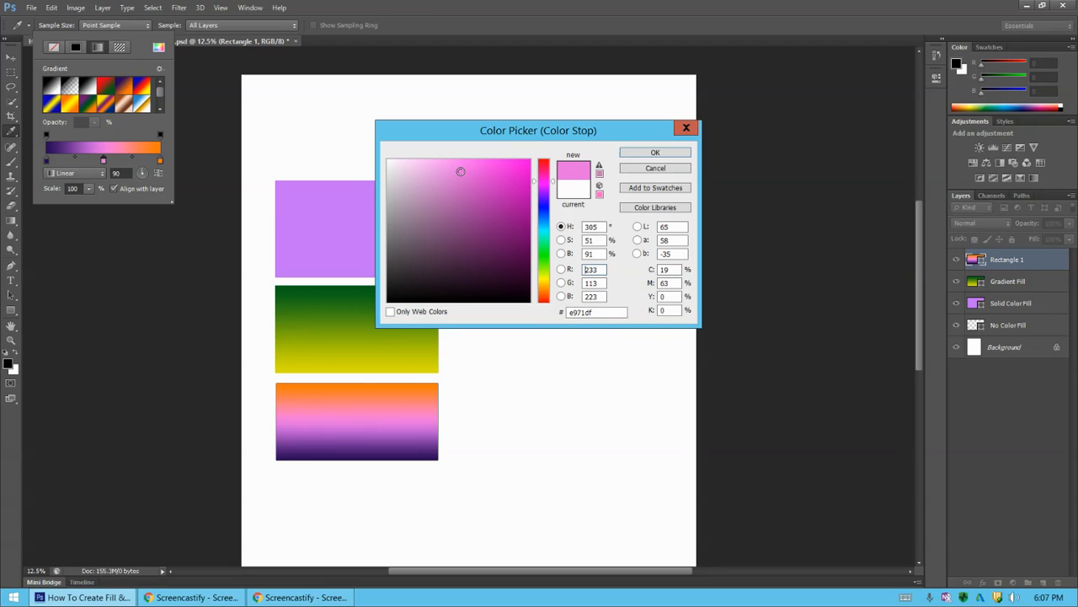
{"action": "left_click", "coordinate": [635, 156]}
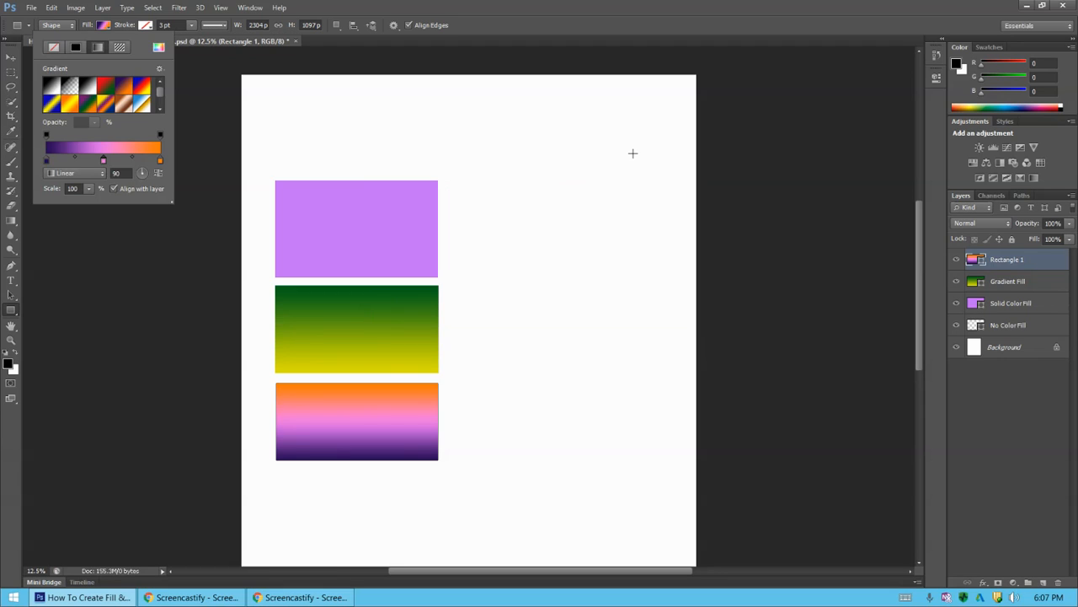
Try moving the orange color stop inward close to the pink stop, returning it to the gradient's end.
{"action": "left_click", "coordinate": [102, 158]}
{"action": "left_click_drag", "start_coordinate": [161, 161], "coordinate": [118, 162]}
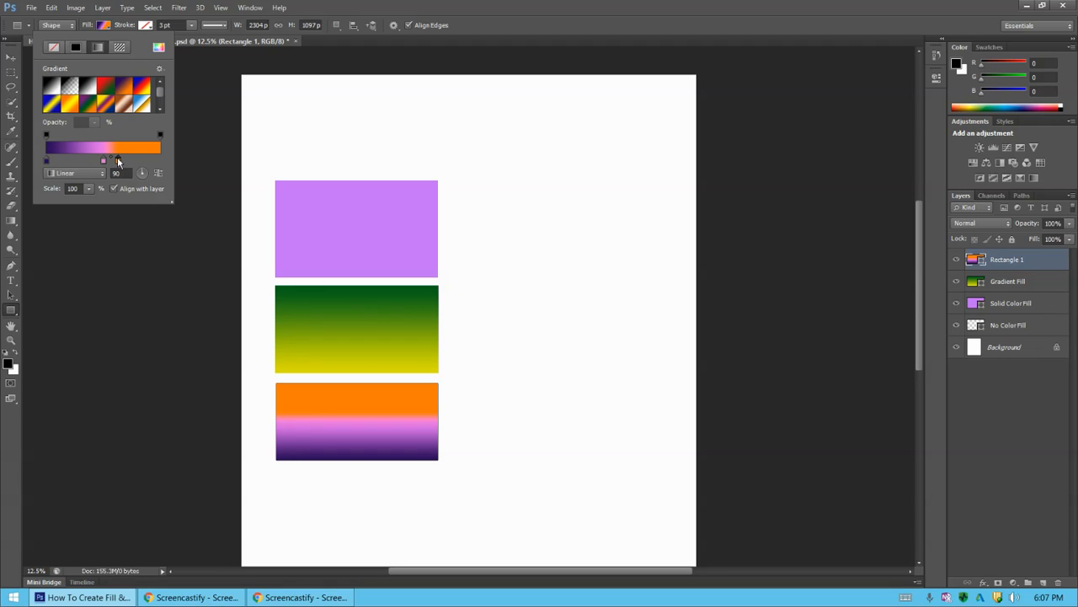
{"action": "left_click_drag", "start_coordinate": [155, 166], "coordinate": [165, 166]}
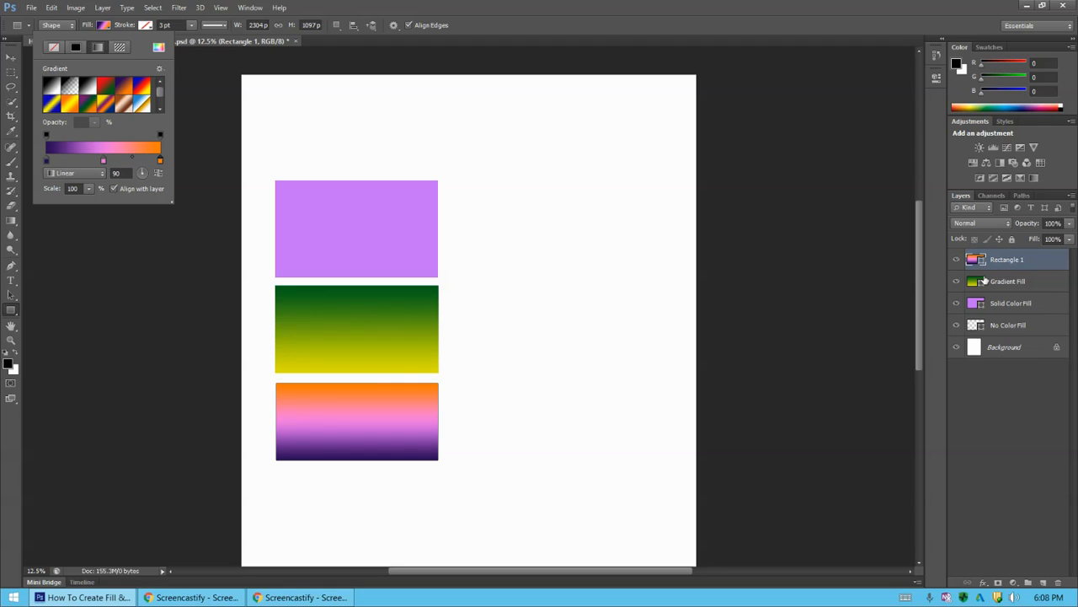
Rename the violet-pink-orange rectangle's layer as Color Picker Gradient Fill and deselect it.
{"action": "double_click", "coordinate": [1006, 261]}
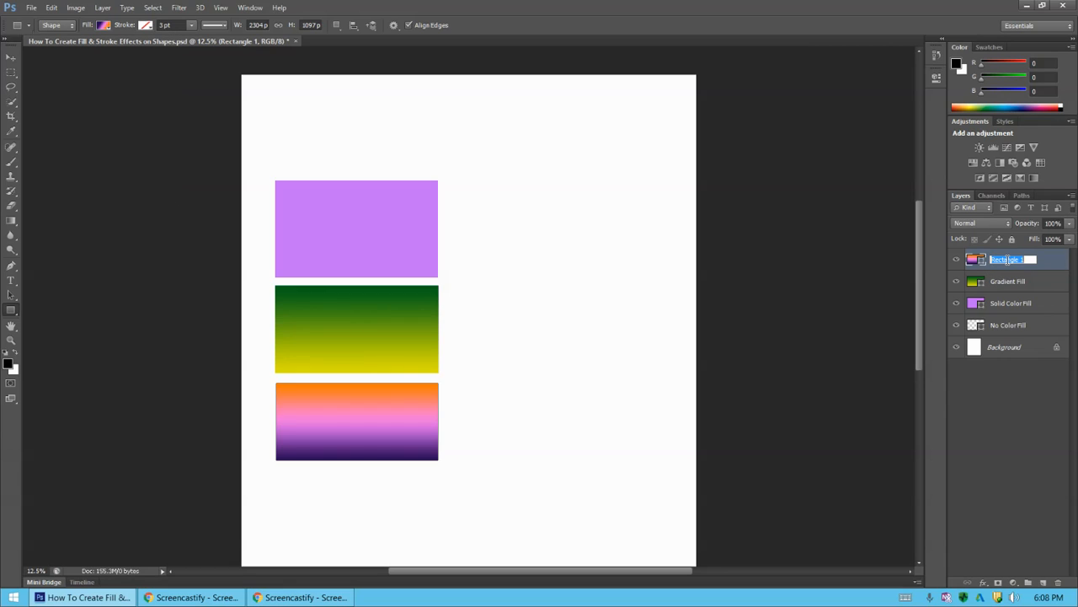
{"action": "type", "text": "Color Picker Gradient Fill"}
{"action": "left_click", "coordinate": [986, 437]}
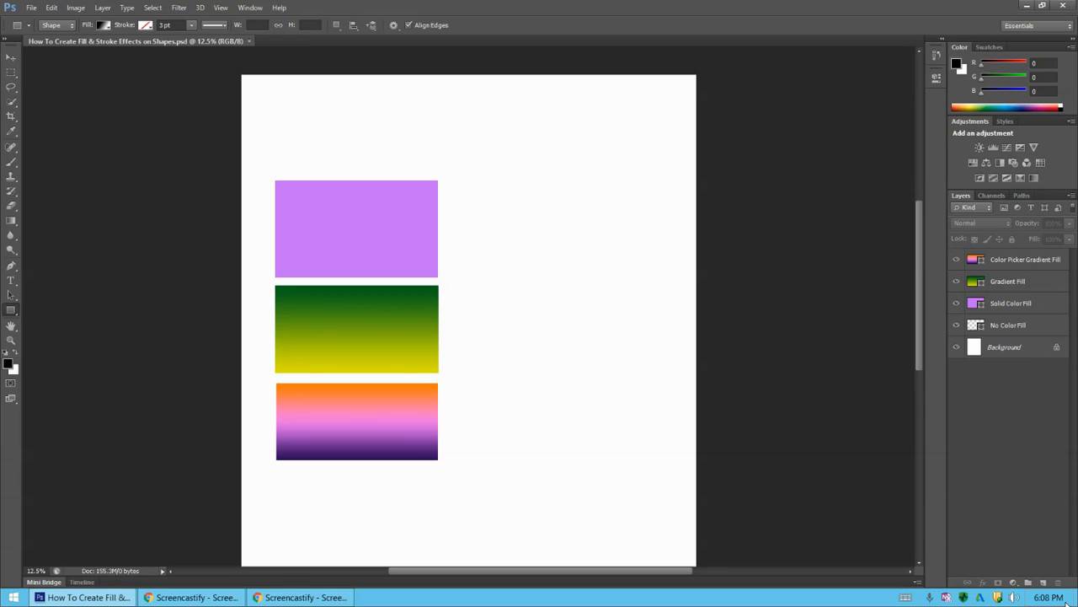
On a new layer, draw a rectangle about 2272 × 1041 px with the blue bubble pattern fill directly below the violet-pink-orange one.
{"action": "left_click", "coordinate": [1043, 583]}
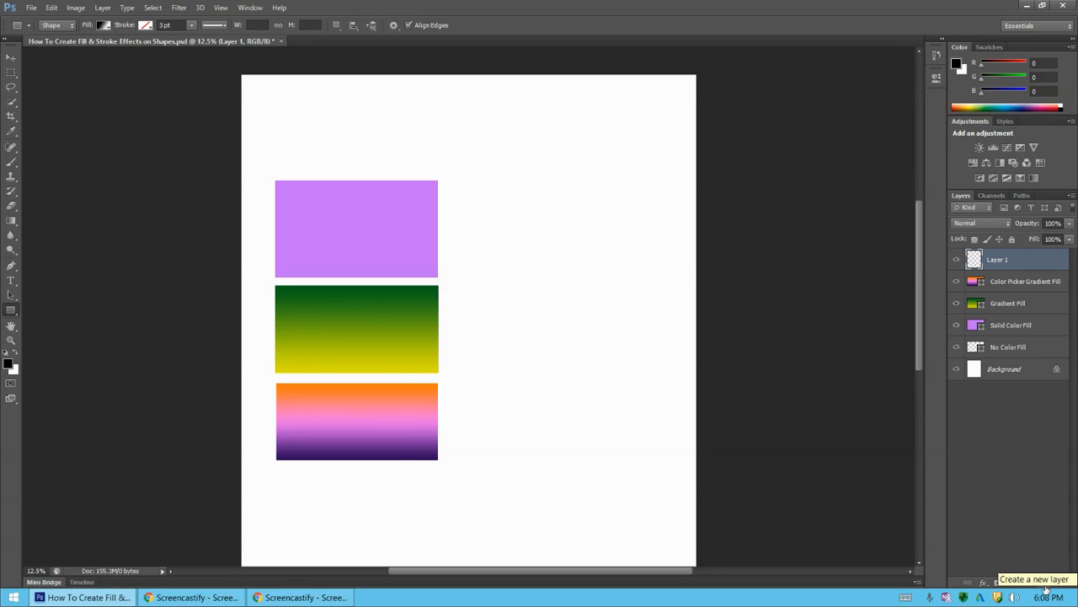
{"action": "left_click", "coordinate": [106, 26]}
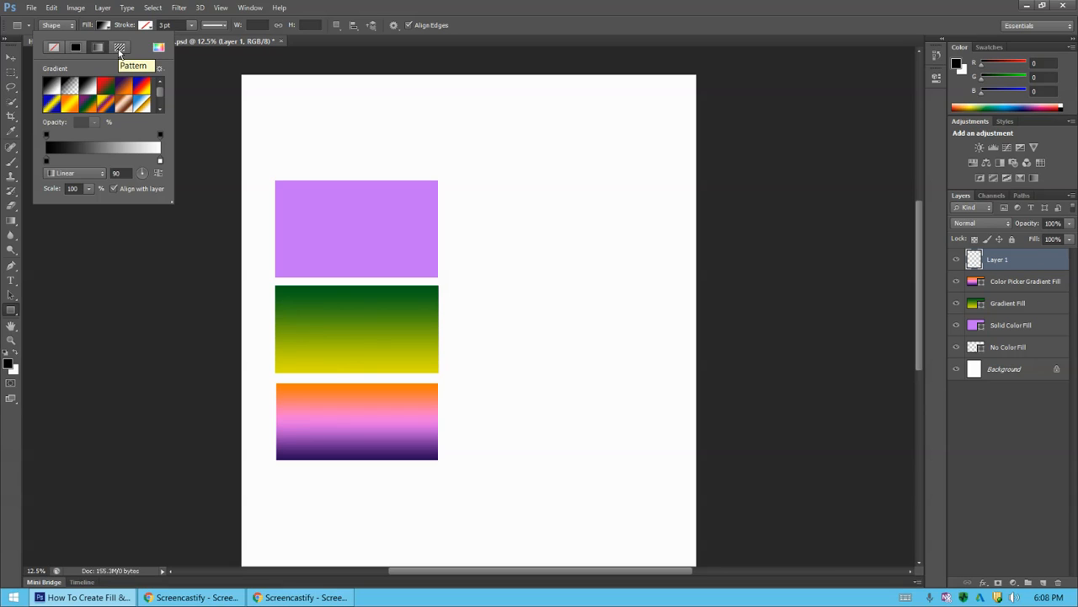
{"action": "left_click", "coordinate": [118, 49]}
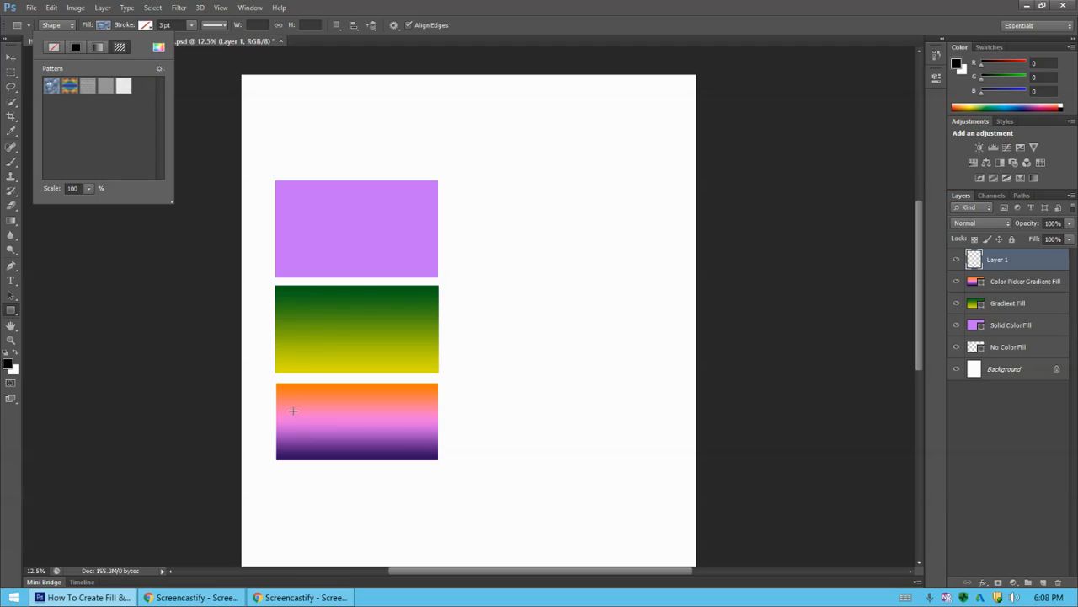
{"action": "left_click", "coordinate": [277, 469]}
{"action": "left_click_drag", "start_coordinate": [276, 469], "coordinate": [435, 543]}
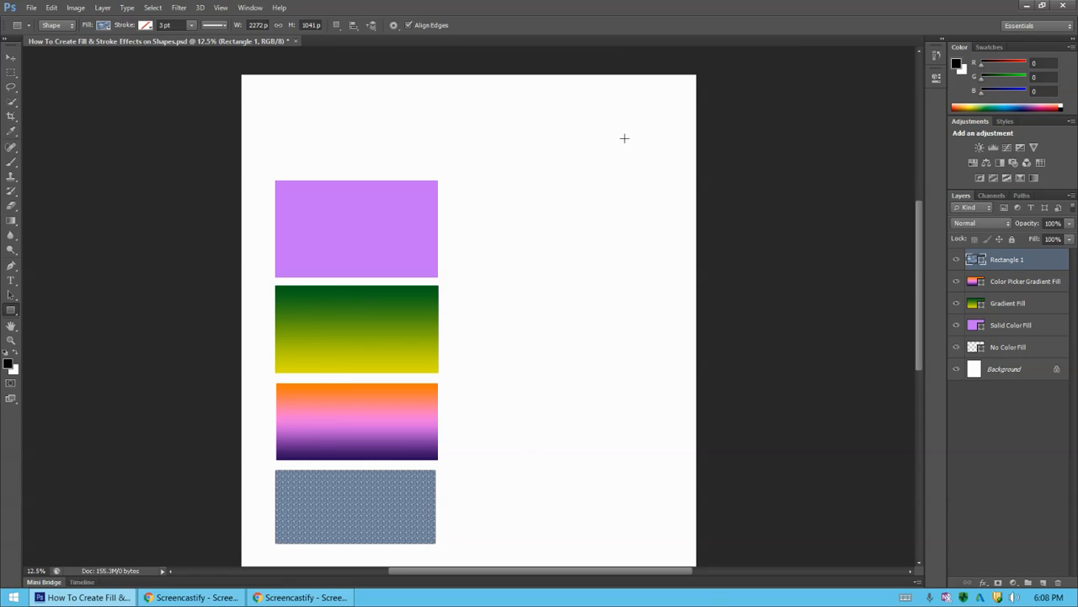
Try the Tie Dye, gray woven and near-white patterns on the new rectangle, returning to the blue bubble pattern.
{"action": "left_click", "coordinate": [103, 25]}
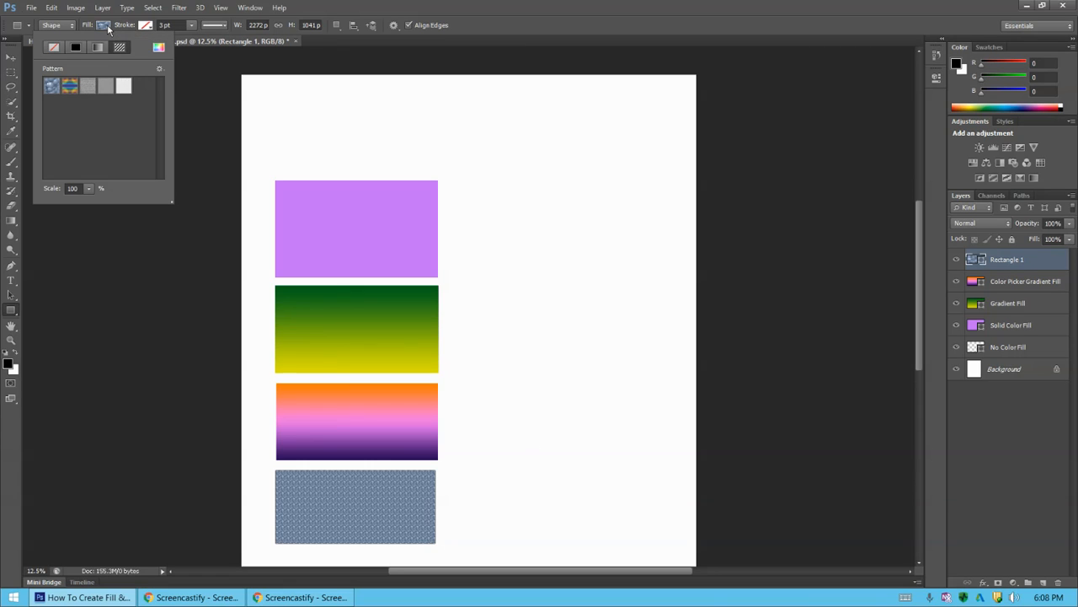
{"action": "left_click", "coordinate": [74, 90]}
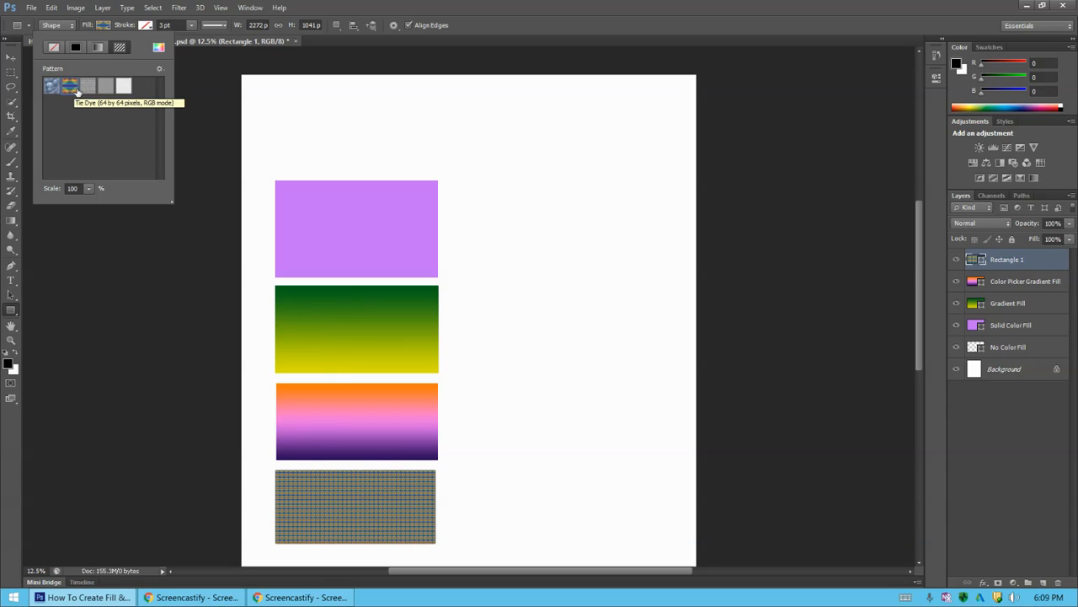
{"action": "left_click", "coordinate": [91, 93]}
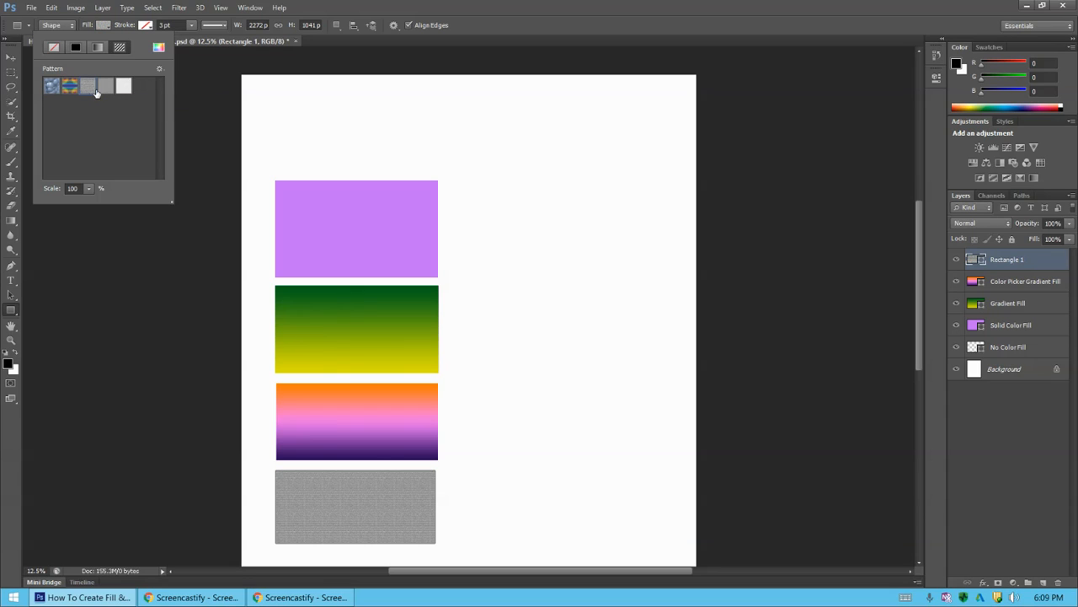
{"action": "left_click", "coordinate": [127, 88]}
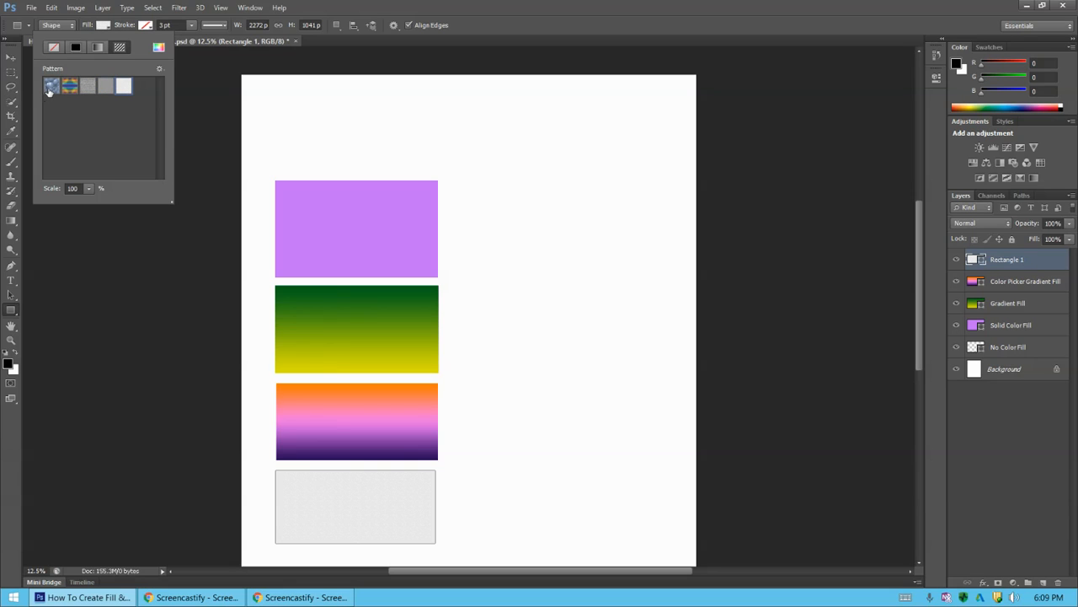
{"action": "left_click", "coordinate": [50, 86]}
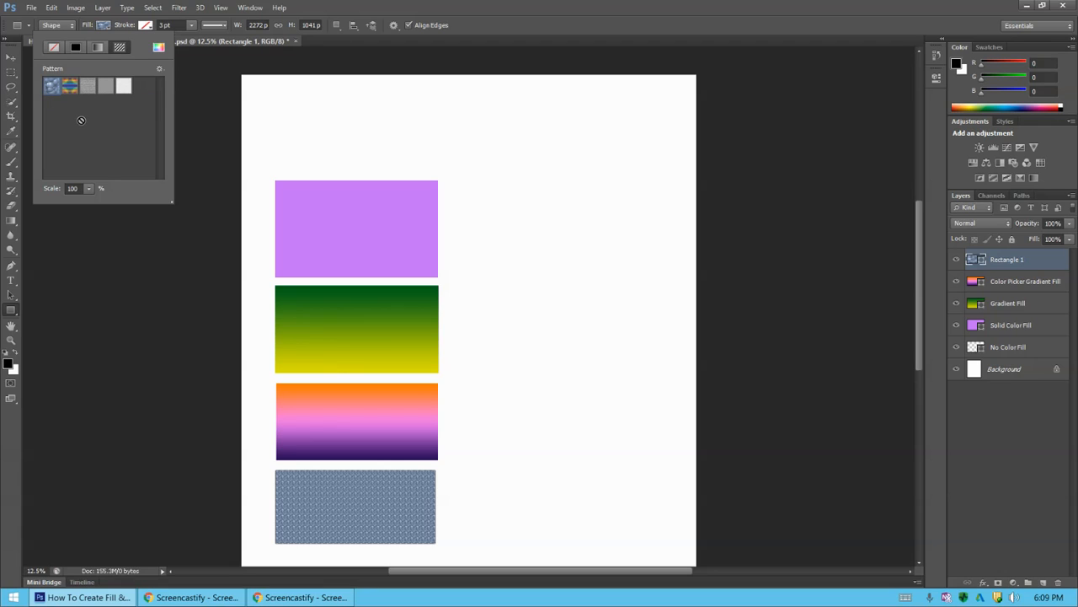
Try different scales for the blue bubble pattern between 120% and 416%, ending at 367%.
{"action": "left_click", "coordinate": [88, 189]}
{"action": "left_click_drag", "start_coordinate": [91, 205], "coordinate": [107, 206]}
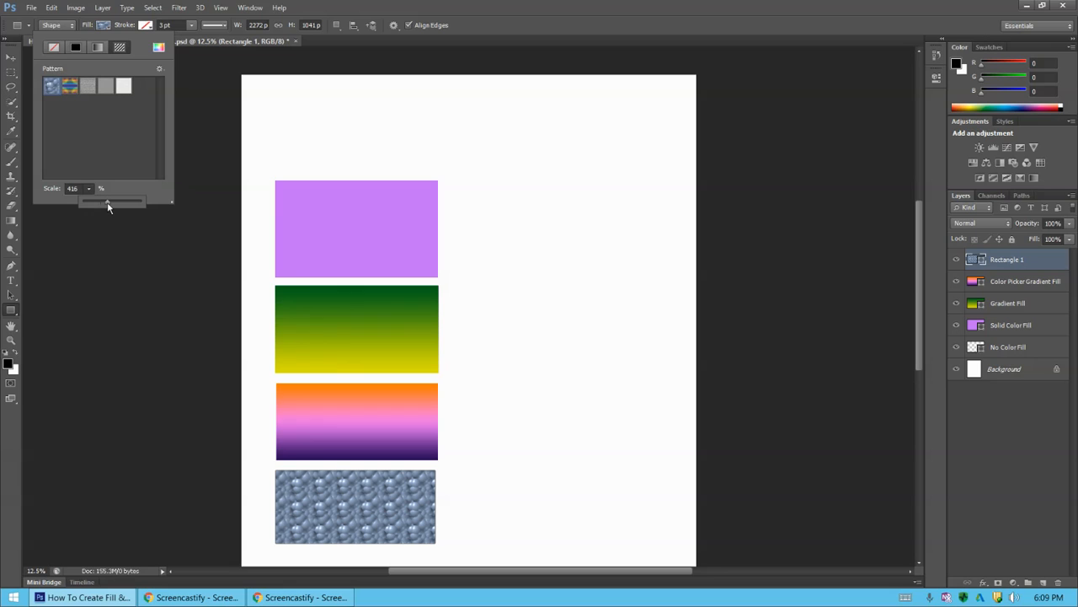
{"action": "left_click_drag", "start_coordinate": [107, 207], "coordinate": [92, 204]}
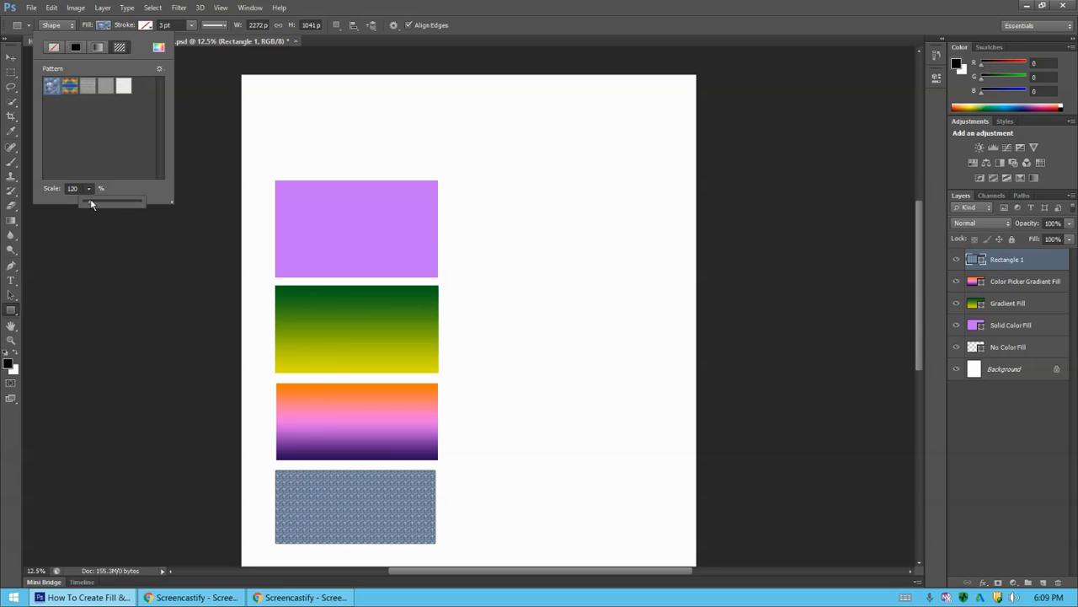
{"action": "left_click_drag", "start_coordinate": [92, 205], "coordinate": [103, 206]}
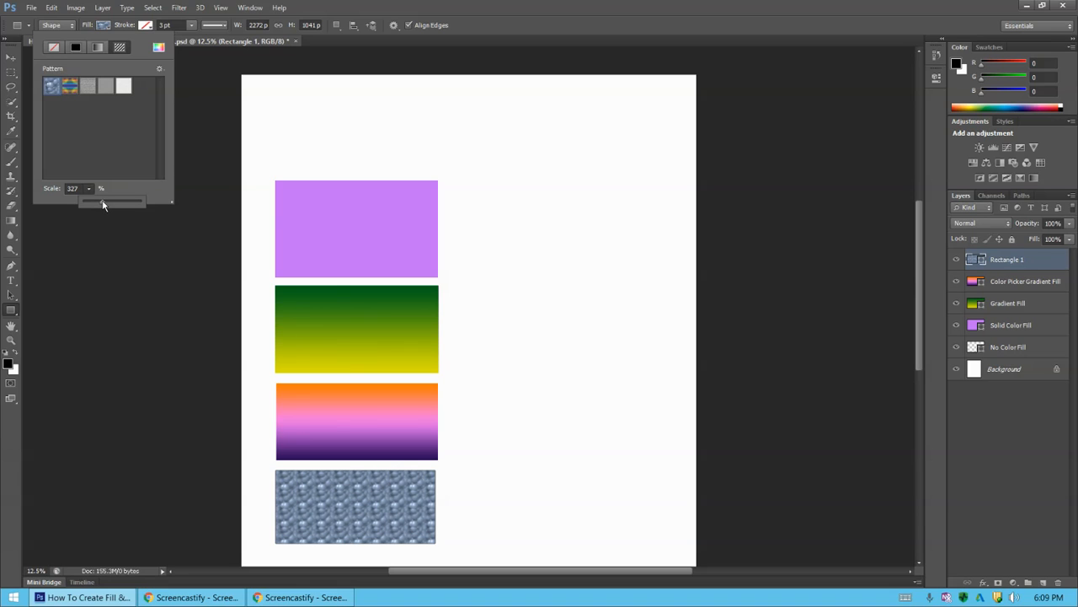
{"action": "left_click_drag", "start_coordinate": [103, 206], "coordinate": [106, 205]}
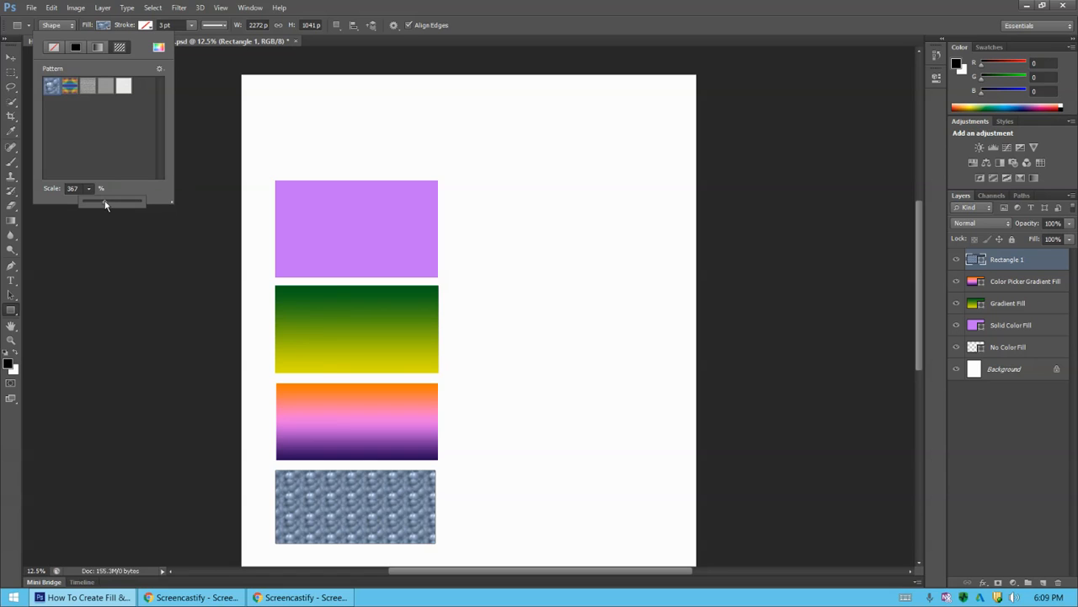
Set the fill pattern's scale to 624% while trying the Tie Dye and gray woven patterns, ending with the blue bubble pattern.
{"action": "left_click", "coordinate": [69, 88]}
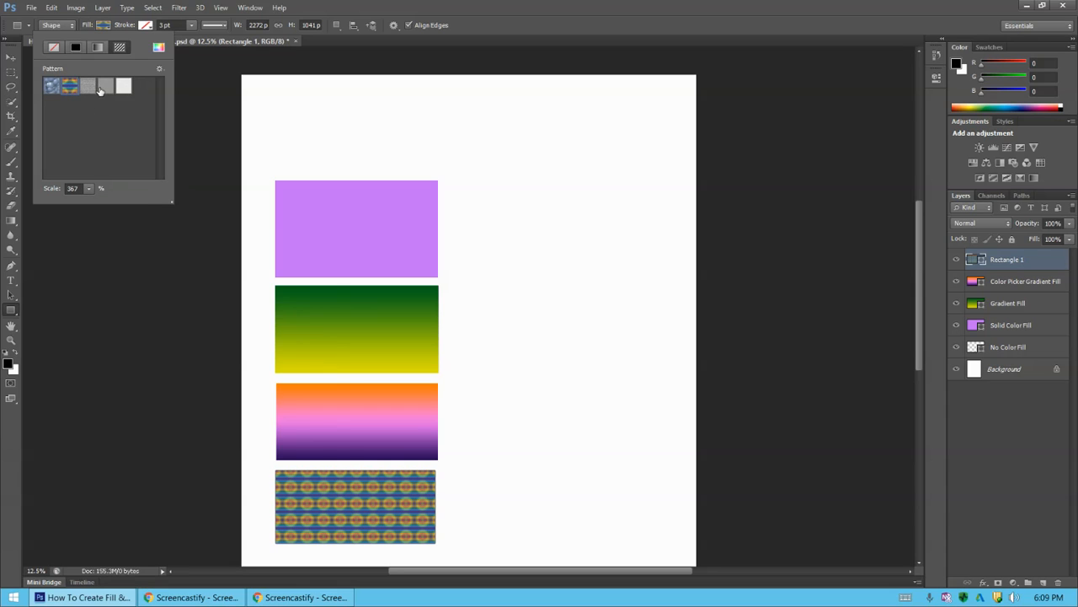
{"action": "left_click", "coordinate": [90, 87]}
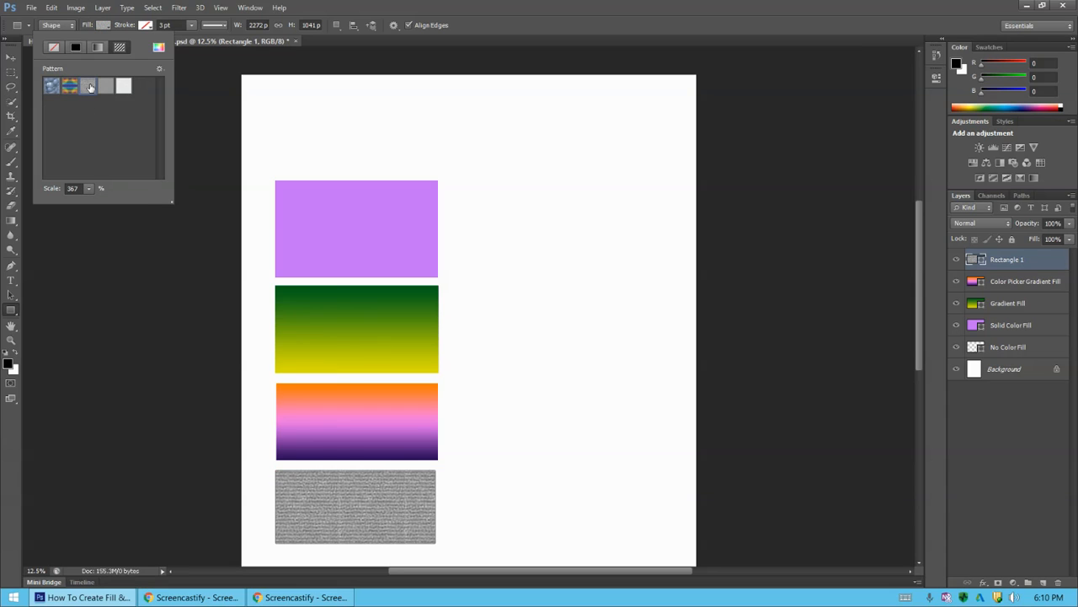
{"action": "left_click", "coordinate": [88, 187]}
{"action": "left_click_drag", "start_coordinate": [93, 204], "coordinate": [104, 200]}
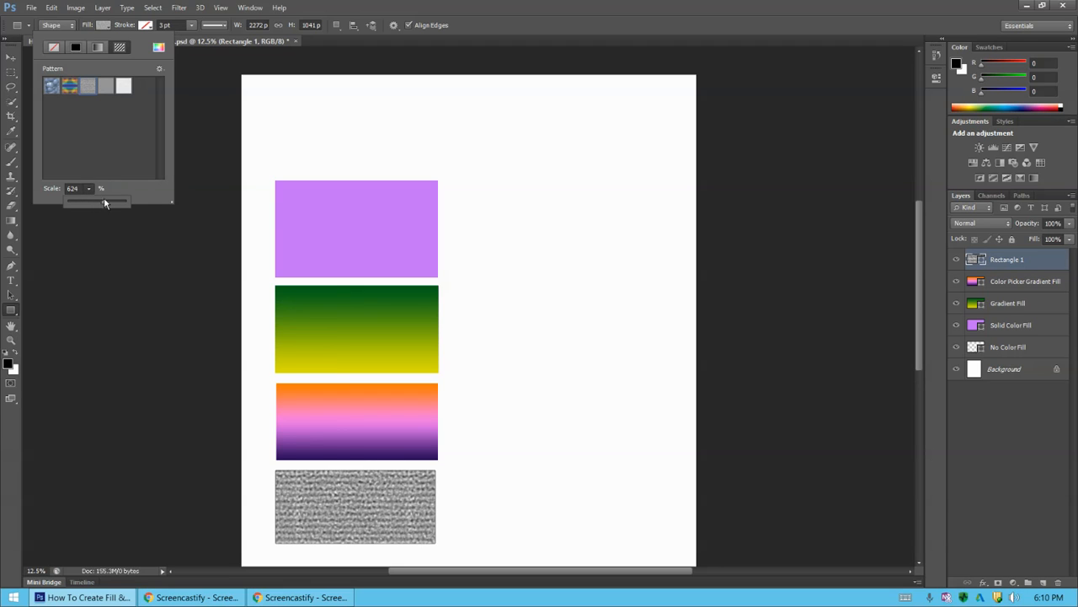
{"action": "left_click", "coordinate": [51, 87]}
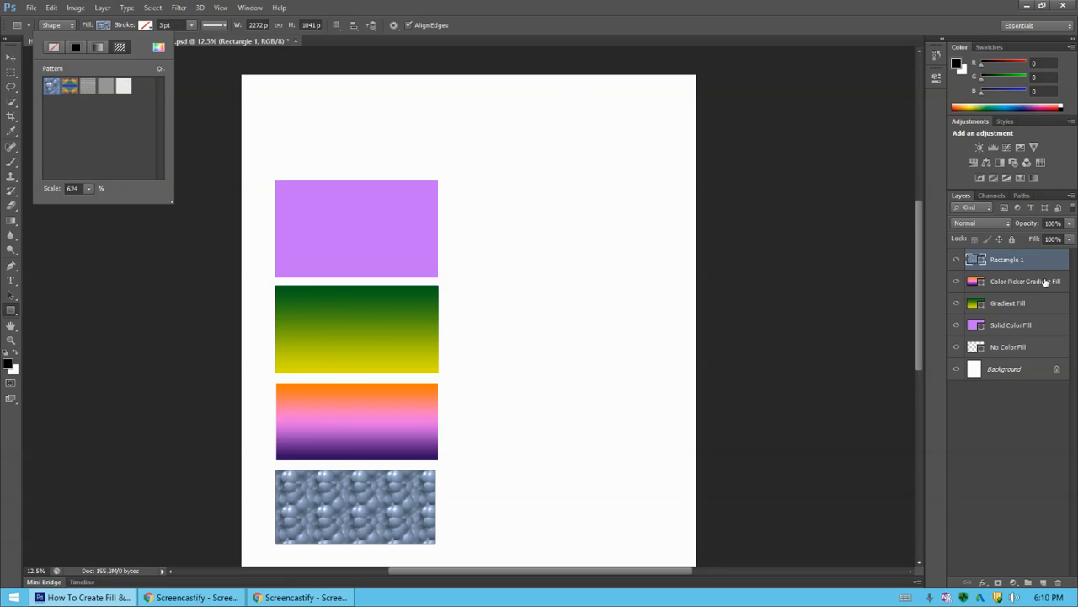
Rename the pattern-filled rectangle's layer as Pattern Fill and save the document with no layer selected.
{"action": "left_click", "coordinate": [1005, 263]}
{"action": "double_click", "coordinate": [1005, 261]}
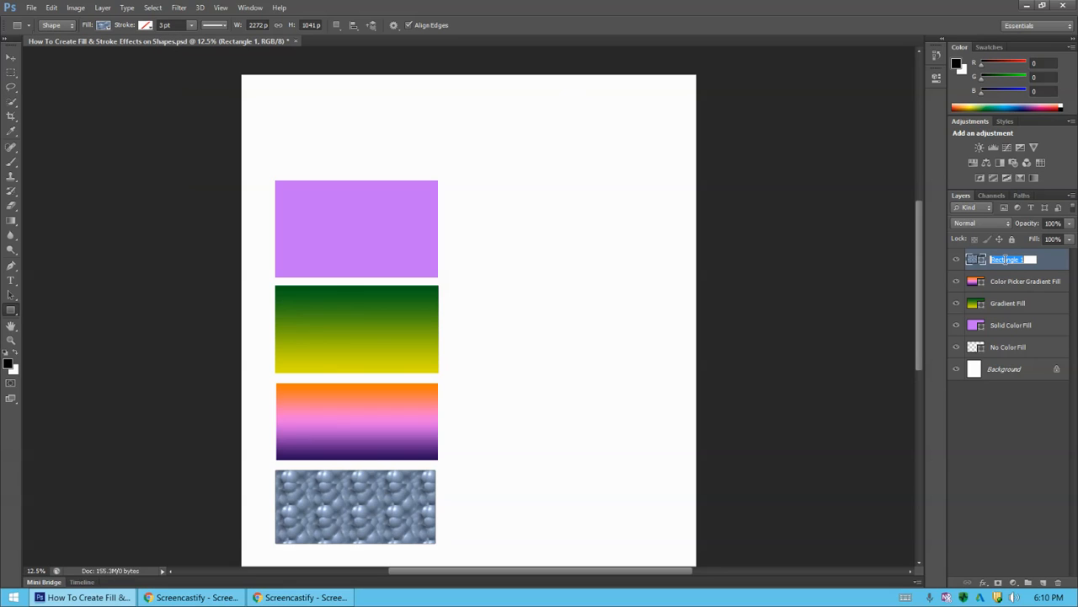
{"action": "type", "text": "Pattern Fi"}
{"action": "left_click", "coordinate": [879, 438]}
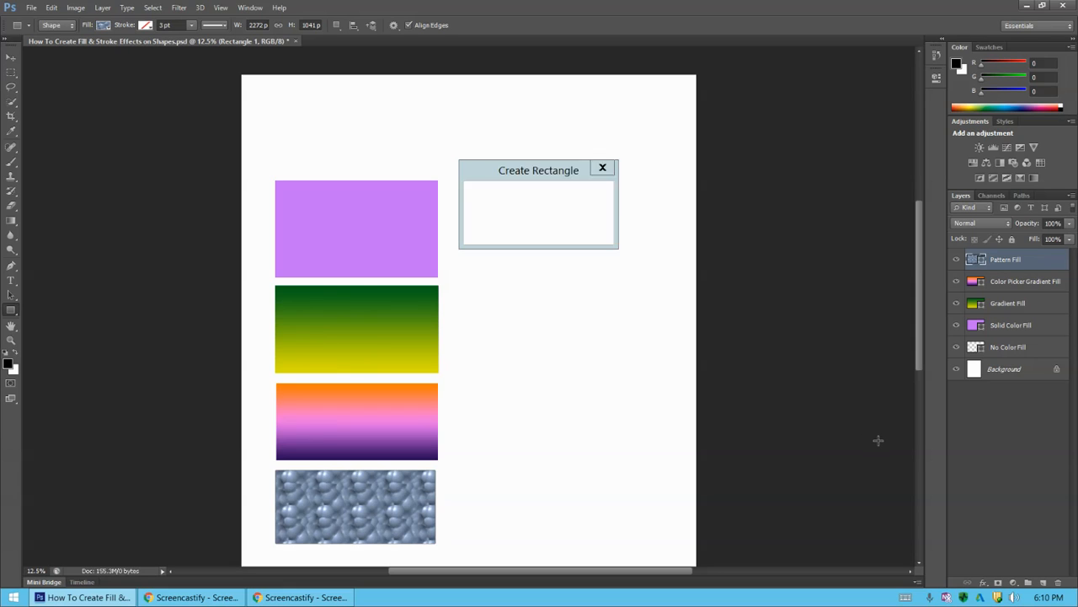
{"action": "left_click", "coordinate": [602, 168]}
{"action": "left_click", "coordinate": [977, 419]}
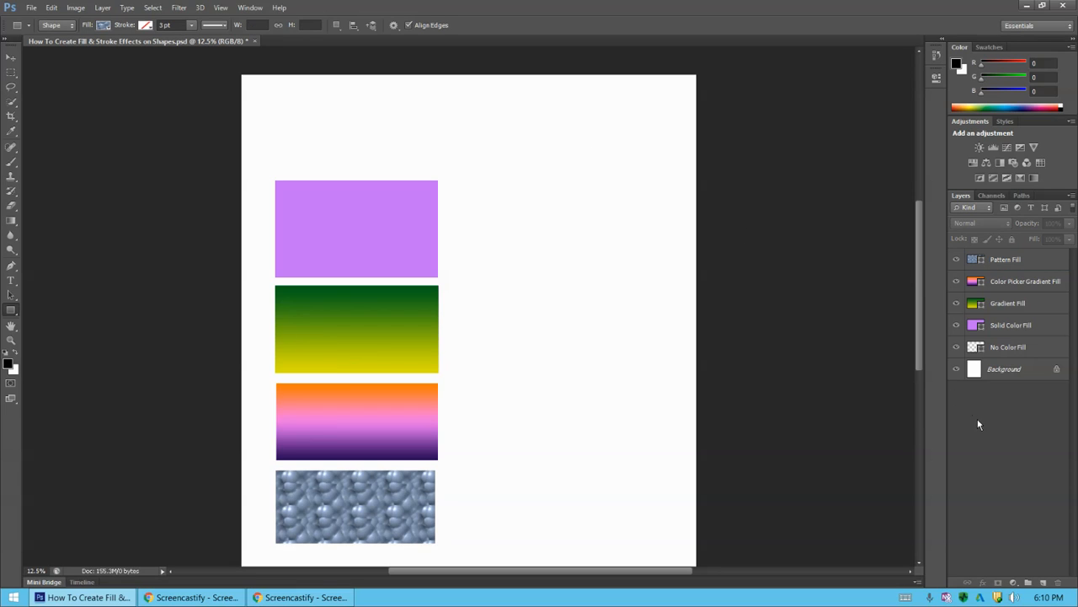
{"action": "key", "text": "ctrl+s"}
Move the No Color Fill rectangle above the purple one, aligning their left edges, and scale it to about 114% width and 105% height.
{"action": "left_click", "coordinate": [996, 350]}
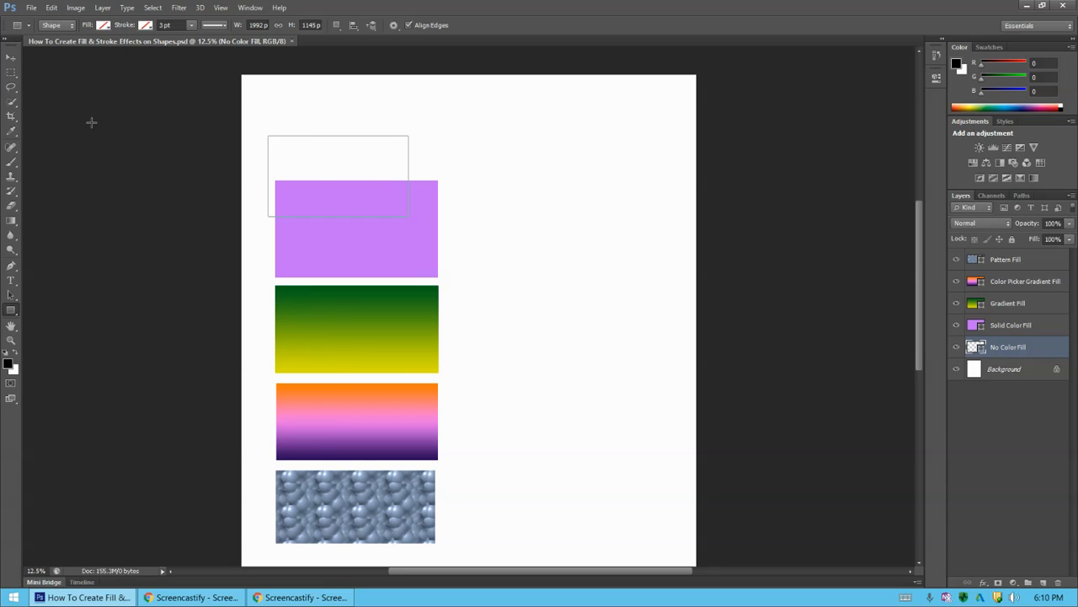
{"action": "left_click", "coordinate": [12, 61]}
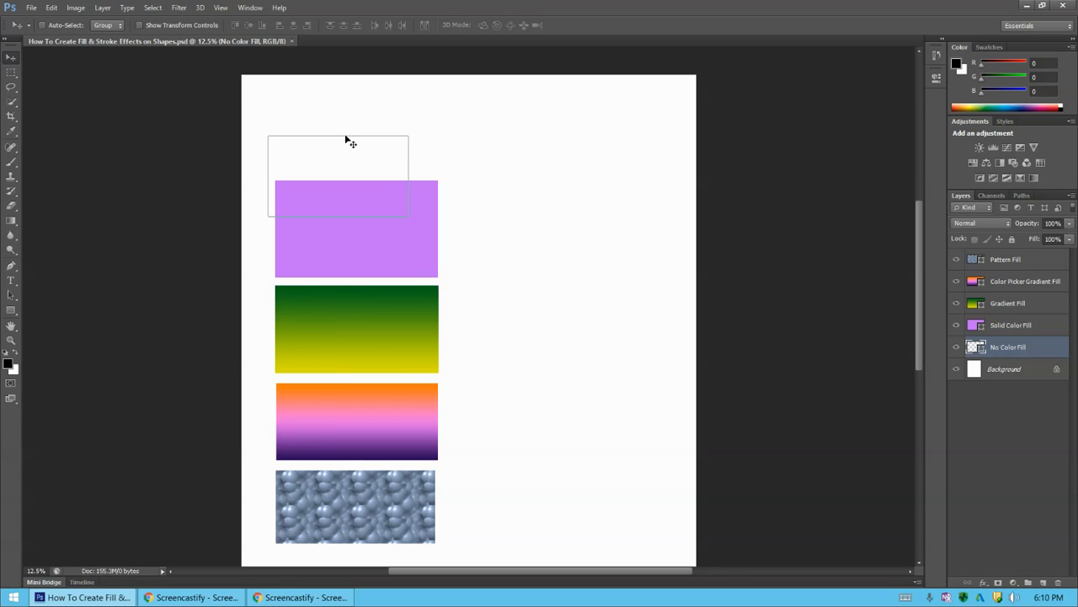
{"action": "left_click_drag", "start_coordinate": [345, 139], "coordinate": [355, 94]}
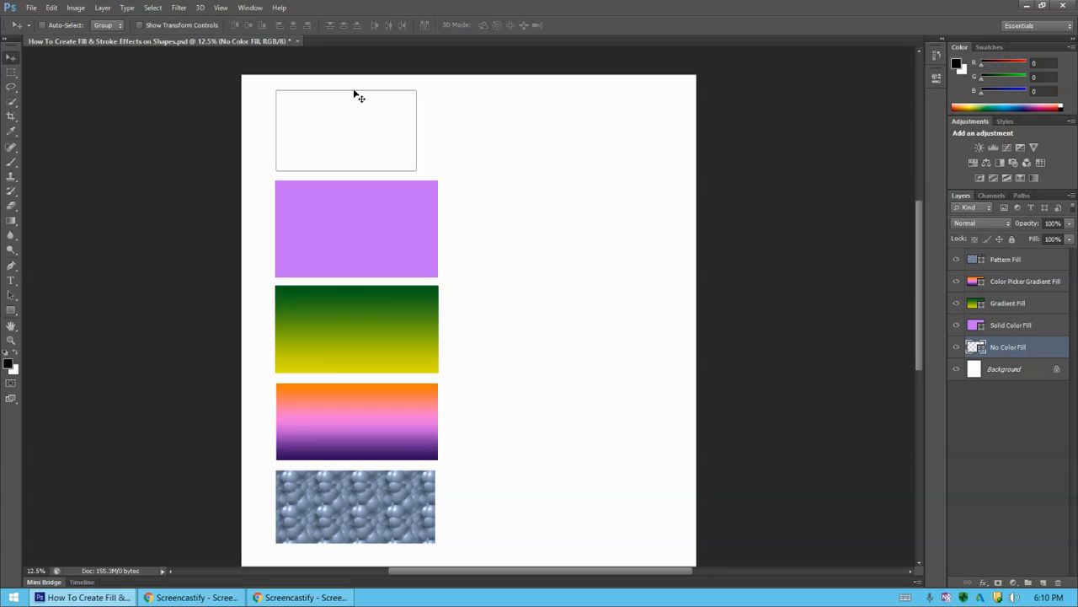
{"action": "key", "text": "ctrl+t"}
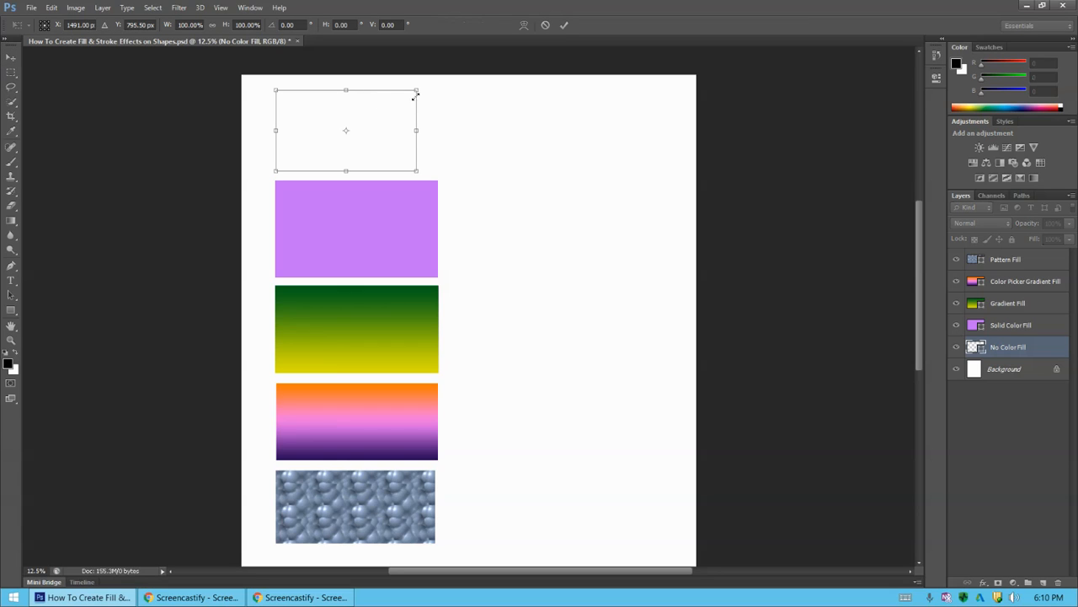
{"action": "left_click_drag", "start_coordinate": [419, 88], "coordinate": [436, 85]}
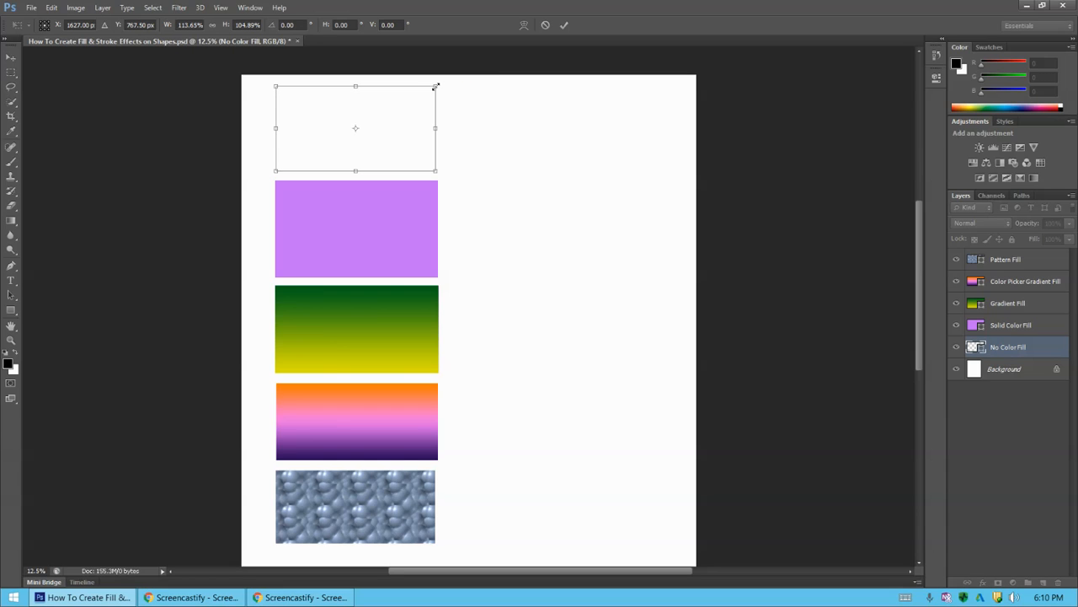
{"action": "key", "text": "Return"}
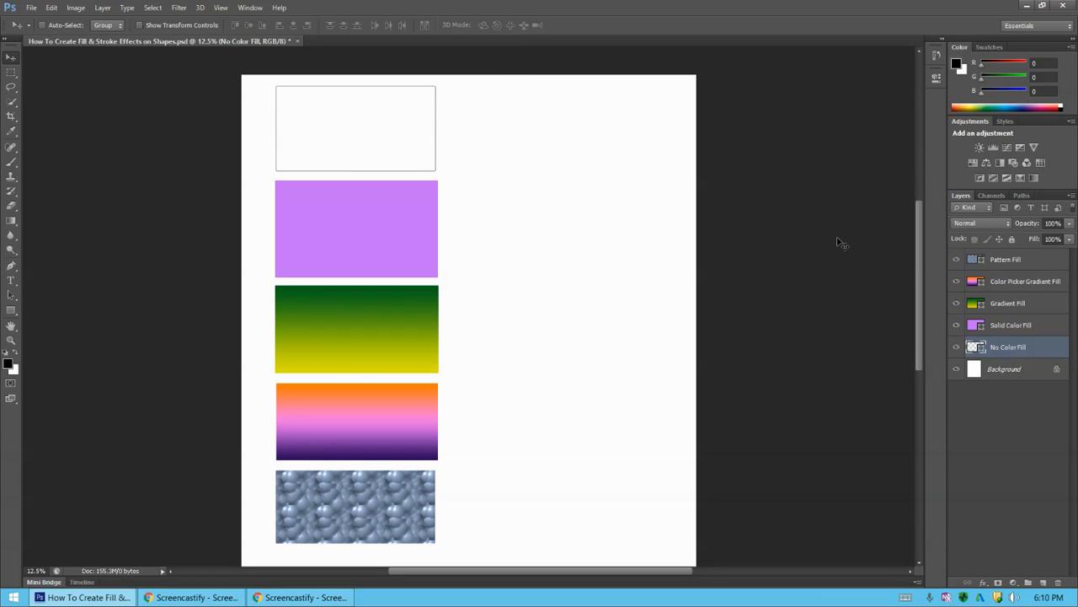
Deselect the No Color Fill layer and save the document.
{"action": "left_click", "coordinate": [1016, 427]}
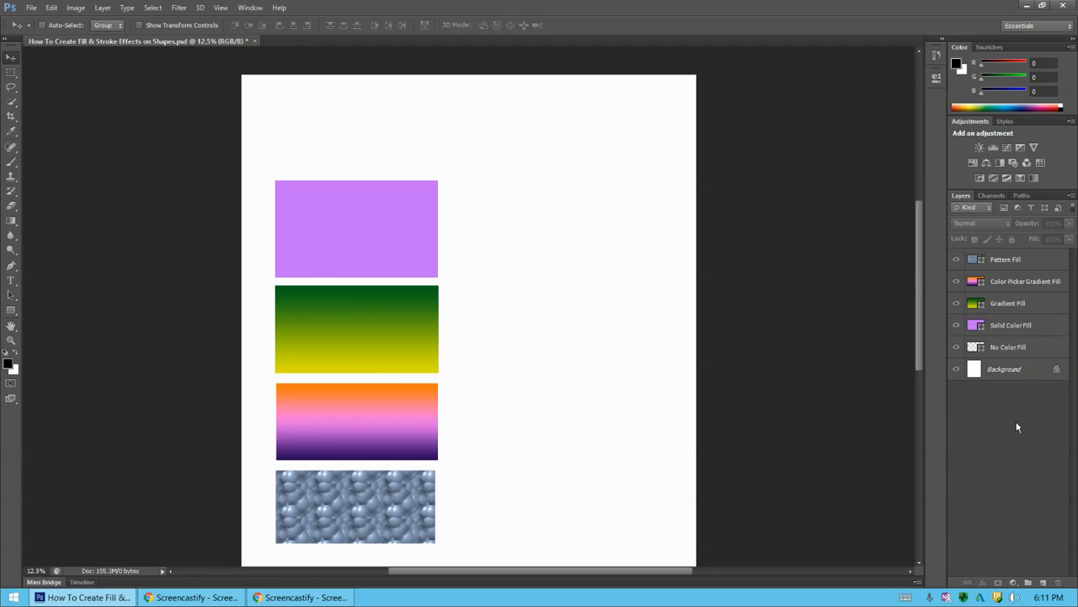
{"action": "key", "text": "ctrl+s"}
{"action": "left_click", "coordinate": [101, 88]}
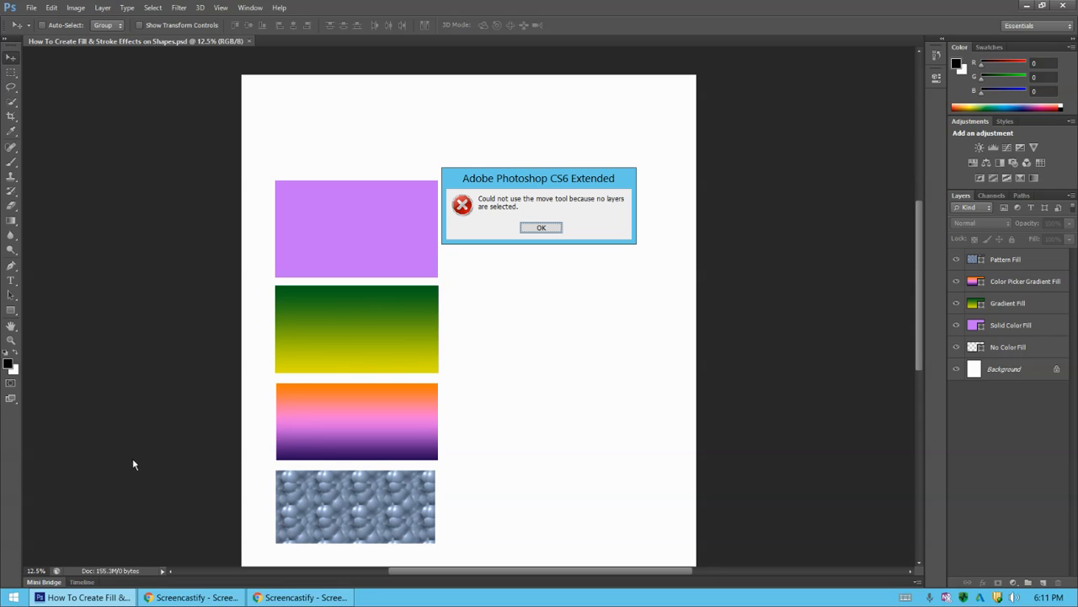
{"action": "left_click", "coordinate": [543, 228]}
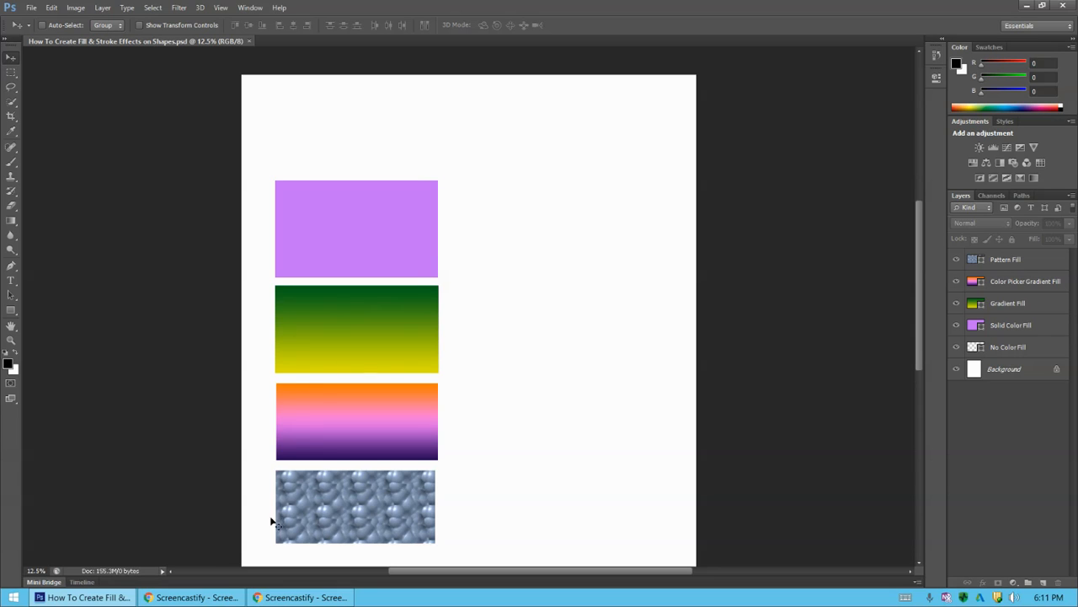
{"action": "left_click", "coordinate": [192, 598]}
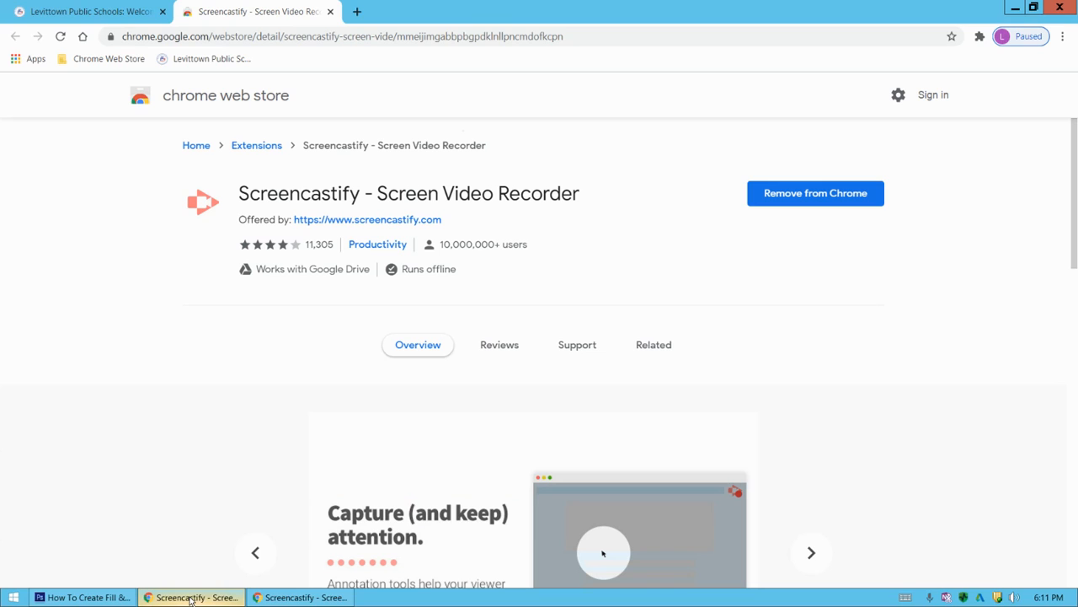
{"action": "left_click", "coordinate": [266, 598]}
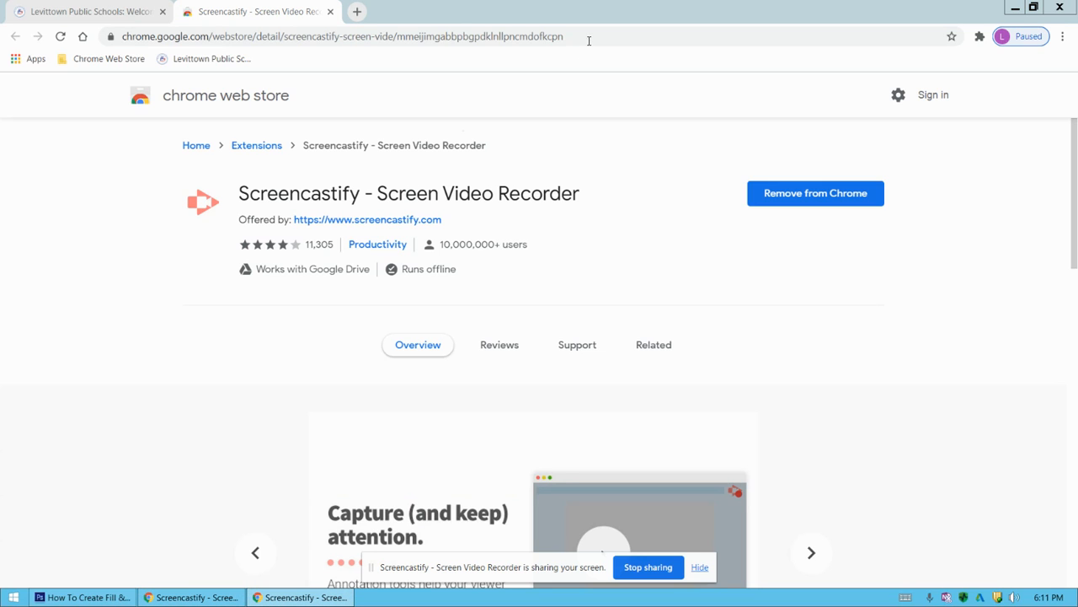
{"action": "left_click", "coordinate": [1015, 8]}
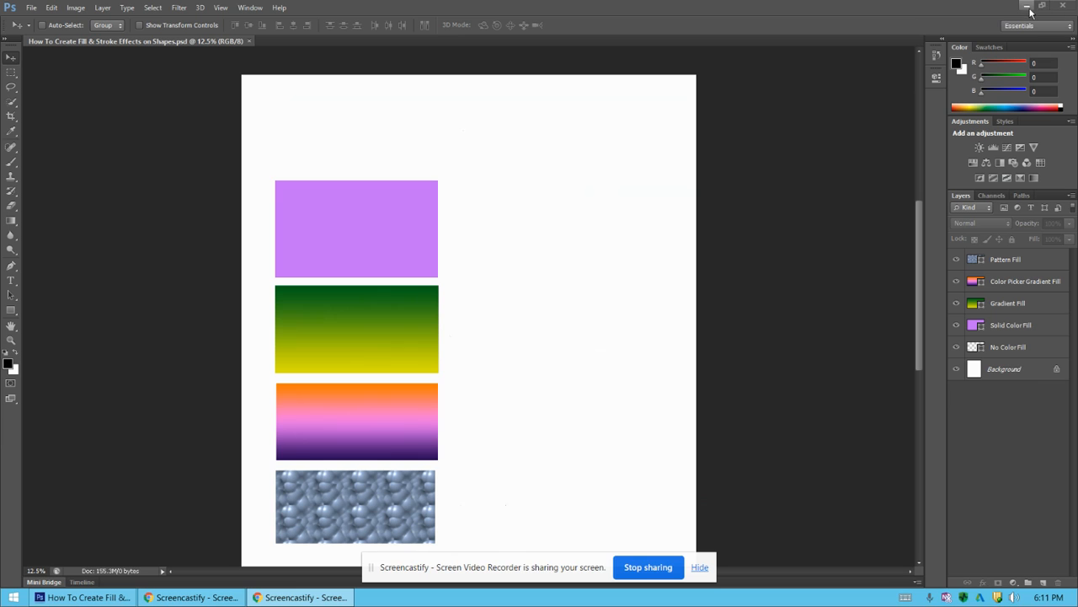
{"action": "left_click", "coordinate": [1027, 7]}
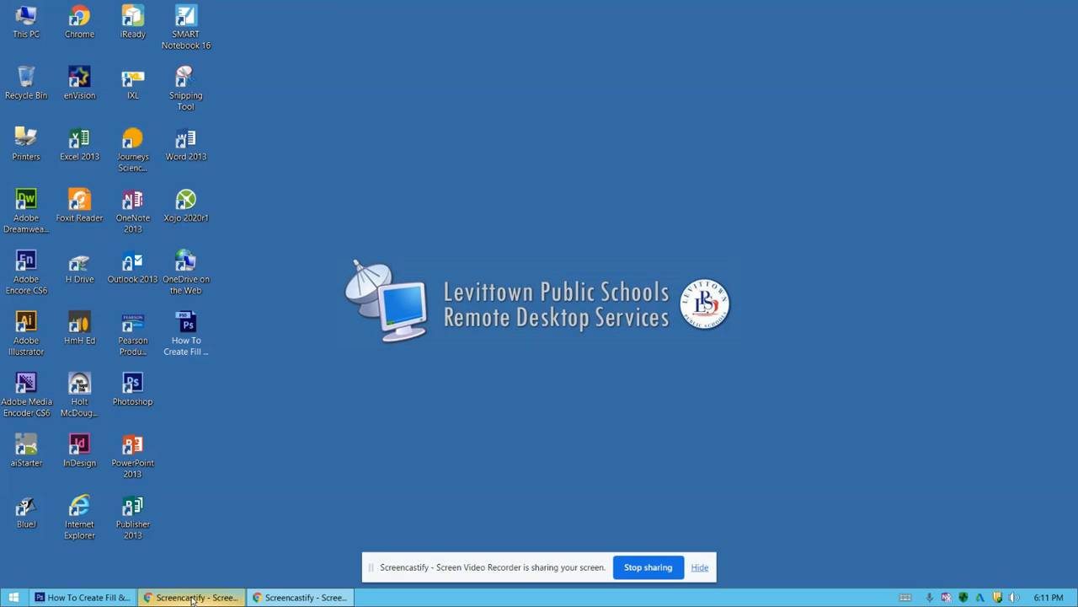
{"action": "mouse_move", "coordinate": [190, 599]}
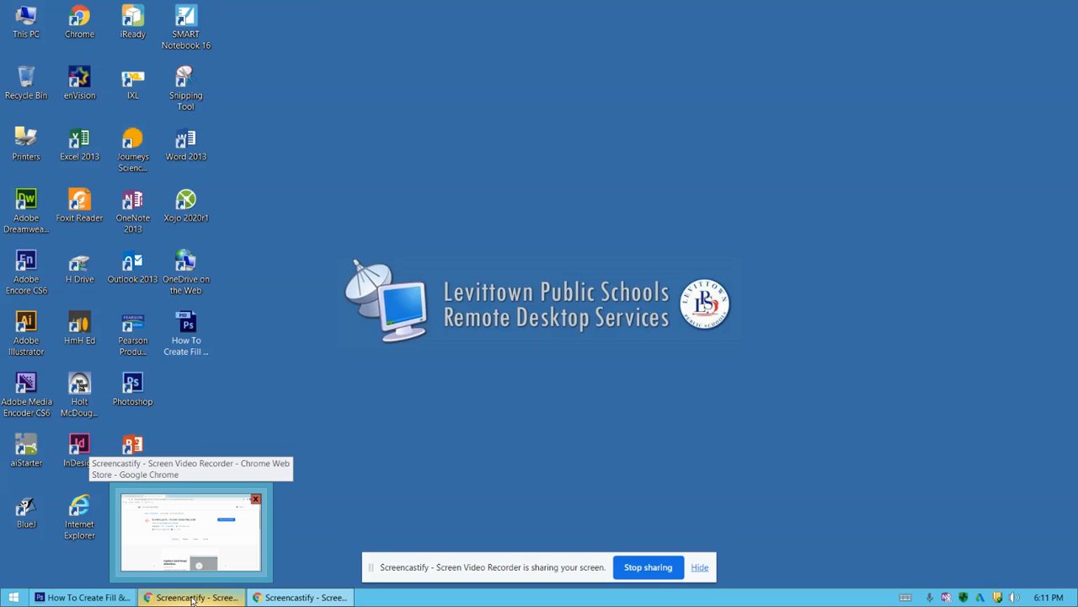
{"action": "mouse_move", "coordinate": [274, 600]}
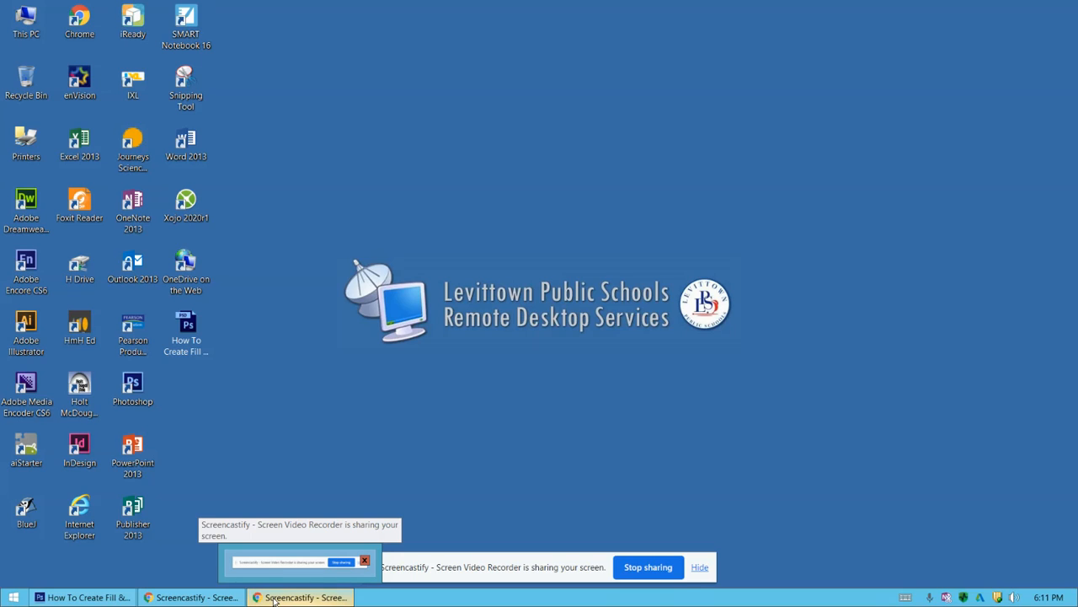
{"action": "left_click", "coordinate": [274, 600]}
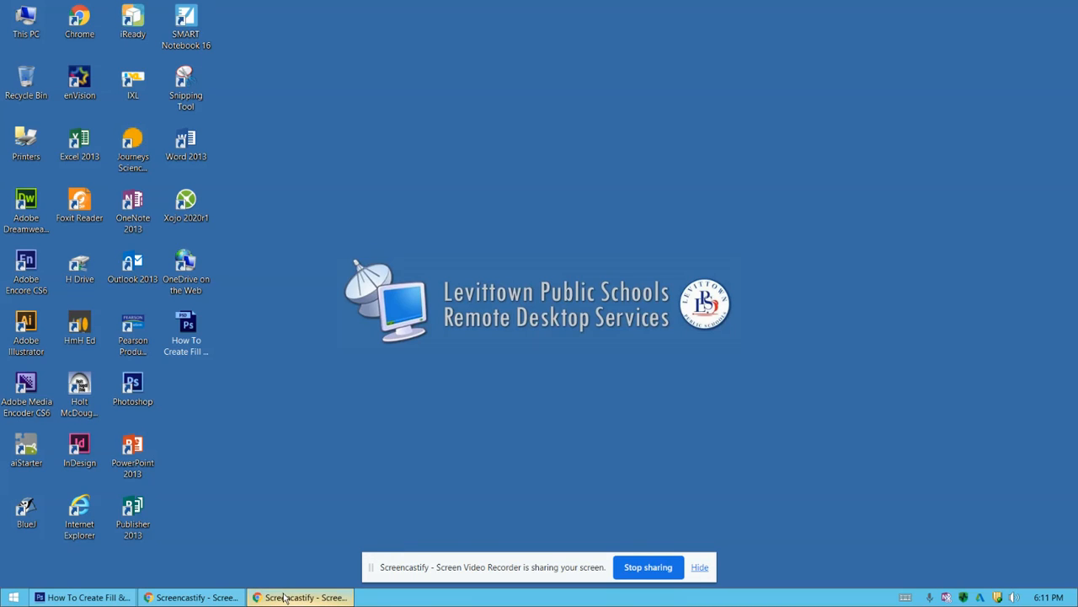
{"action": "left_click", "coordinate": [190, 597]}
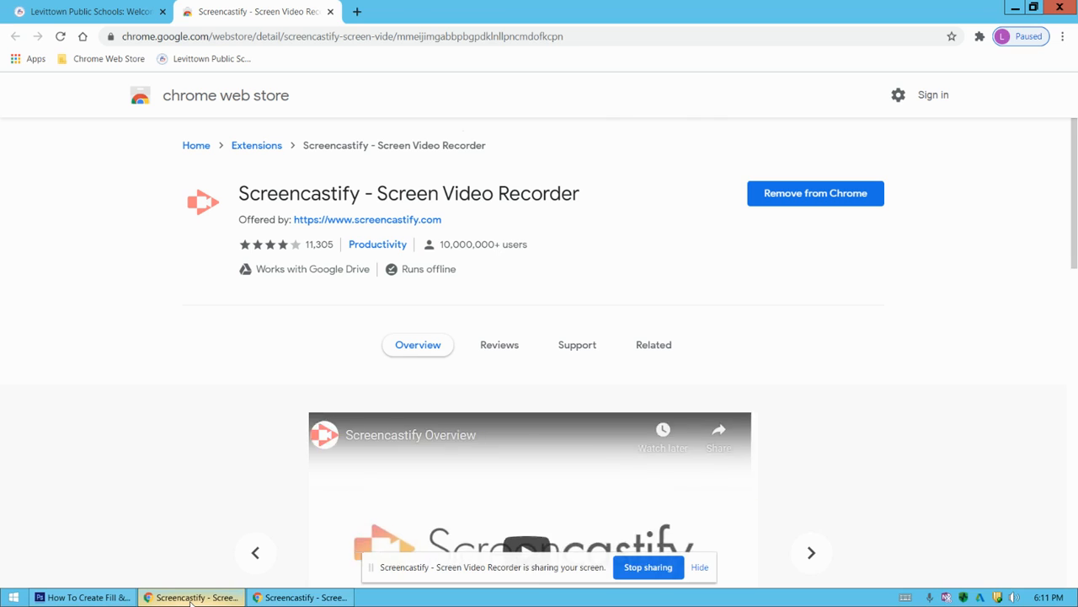